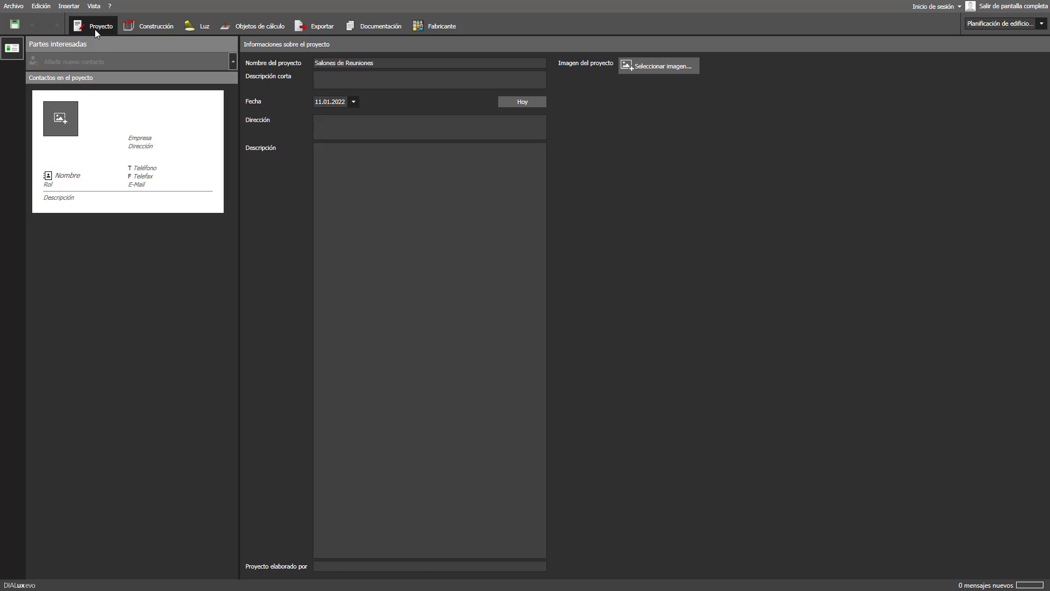
- Fill the project contact card from a saved contact and paste in the short description
left_click(76, 175)
left_click(78, 207)
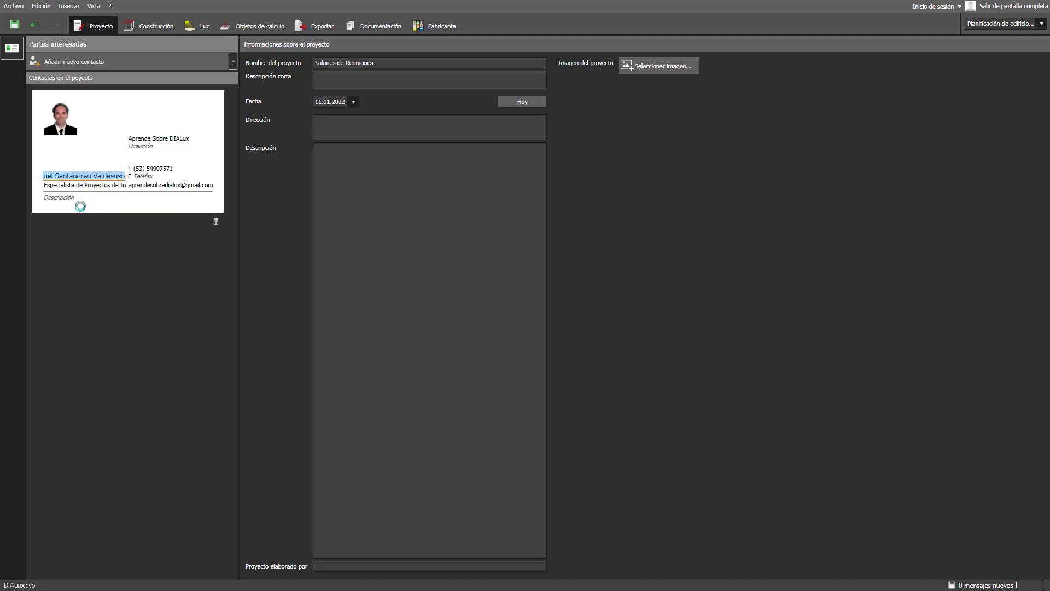
left_click(332, 80)
type("Proyecto de iluminación en los Salones de Reuniones")
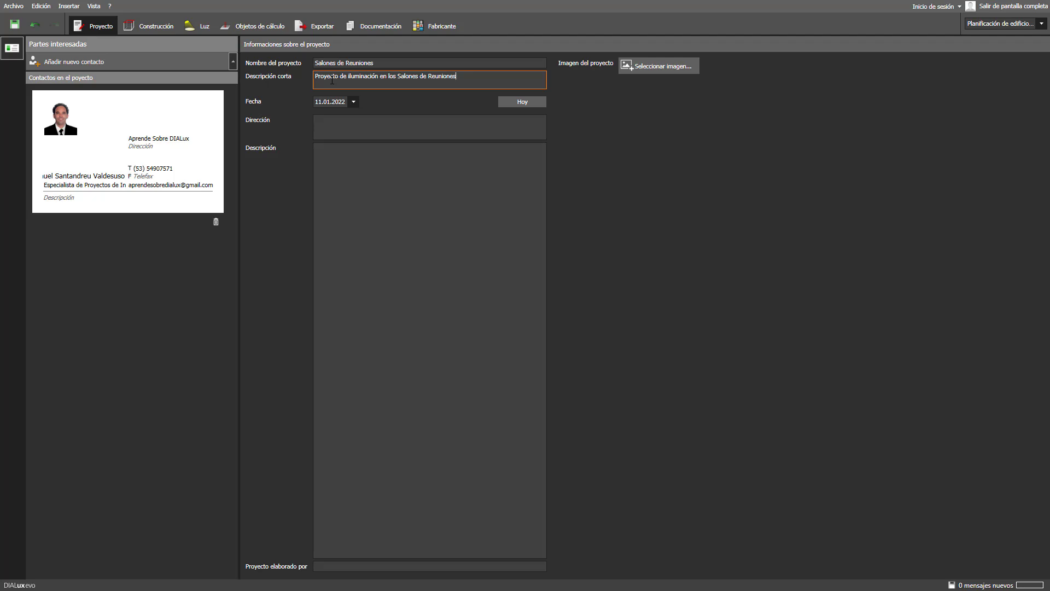
- Set the project date to today, enter the engineer's name as author, and show the export views
left_click(514, 104)
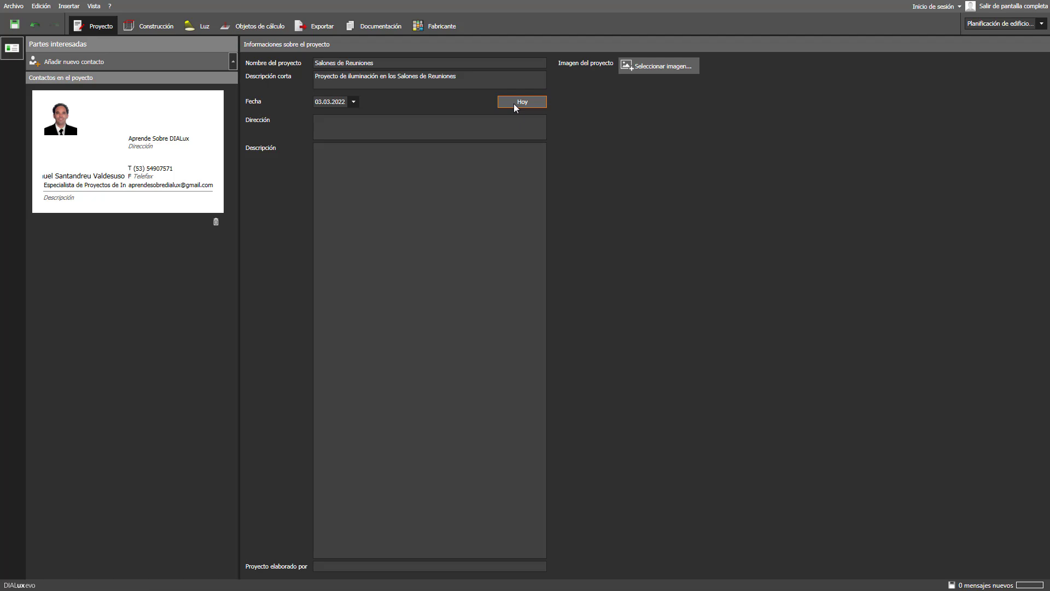
left_click(335, 567)
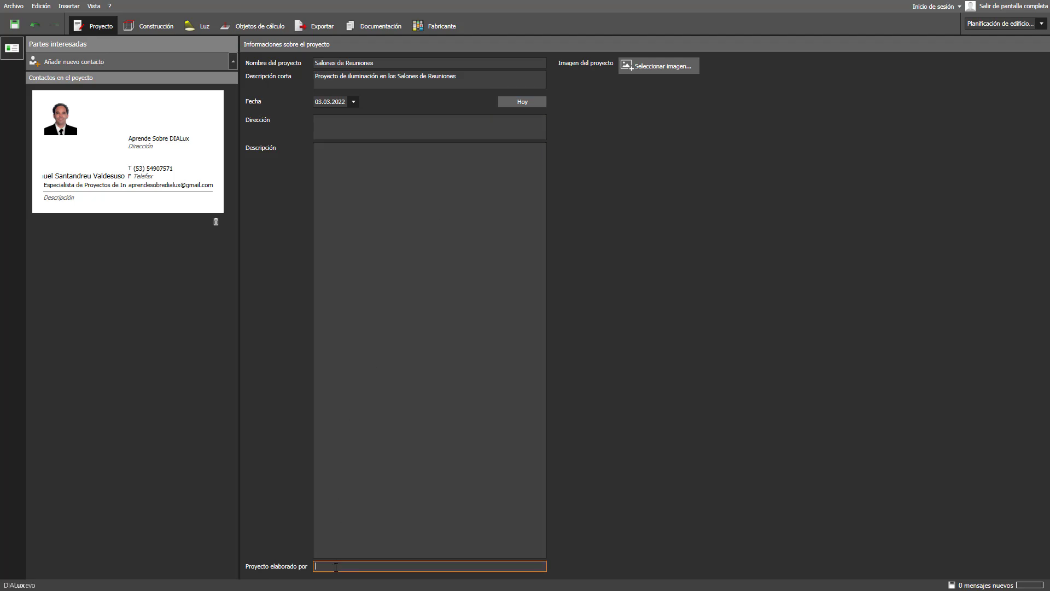
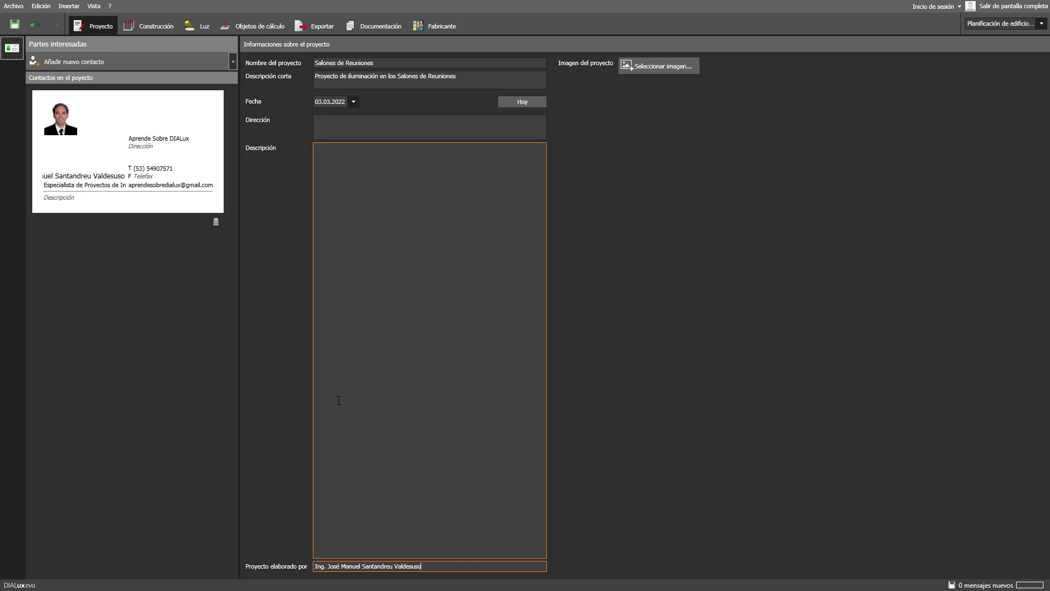
left_click(317, 28)
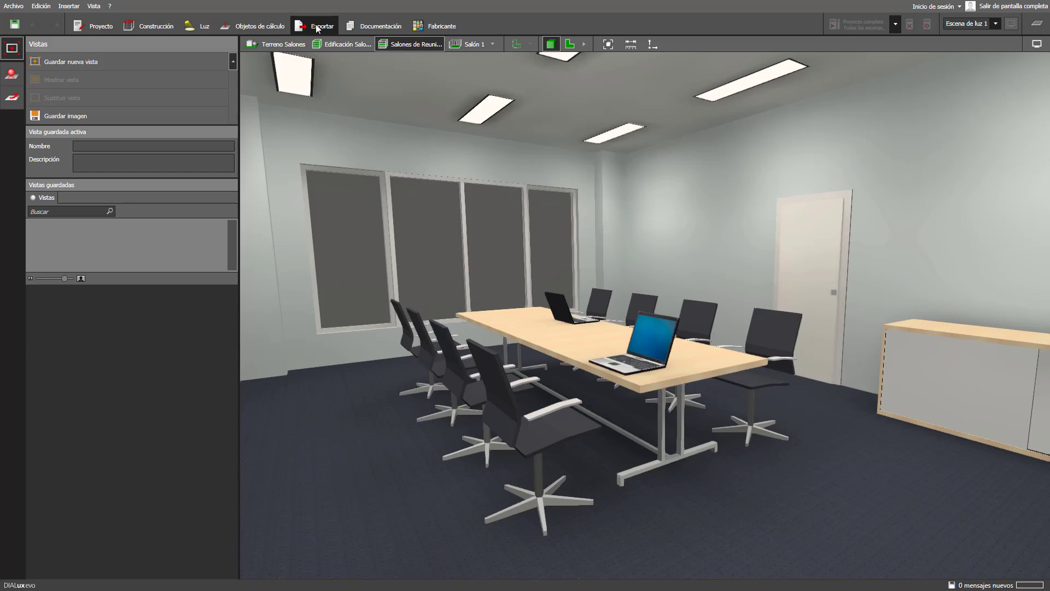
- Save two camera views of the first room named Salón 1 and Salón 1 Central
left_click(97, 64)
triple_click(104, 146)
type("Salón 1")
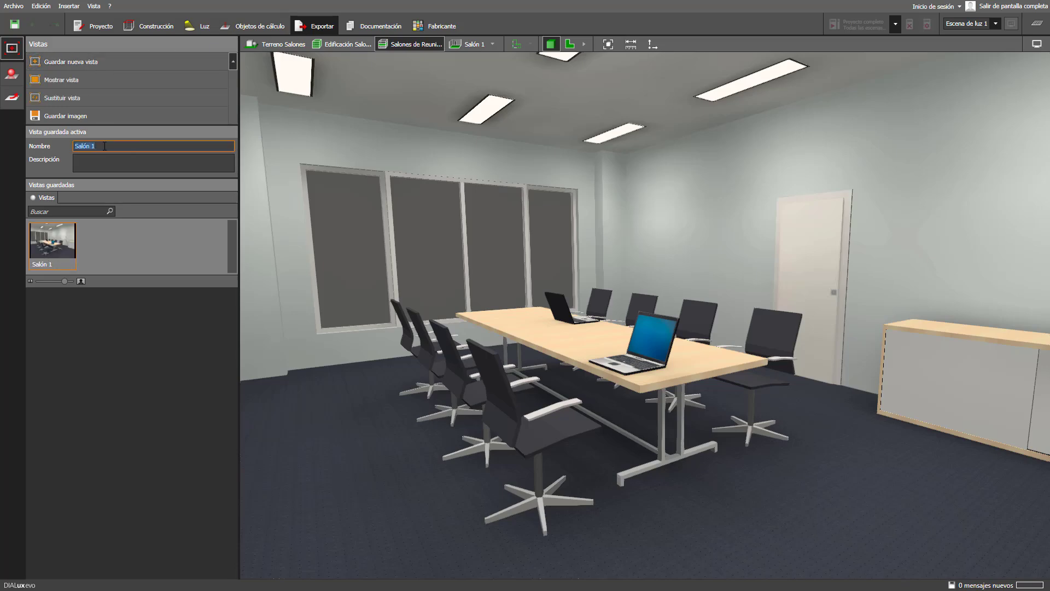
left_click_drag(448, 383, 575, 406)
left_click(98, 64)
triple_click(94, 145)
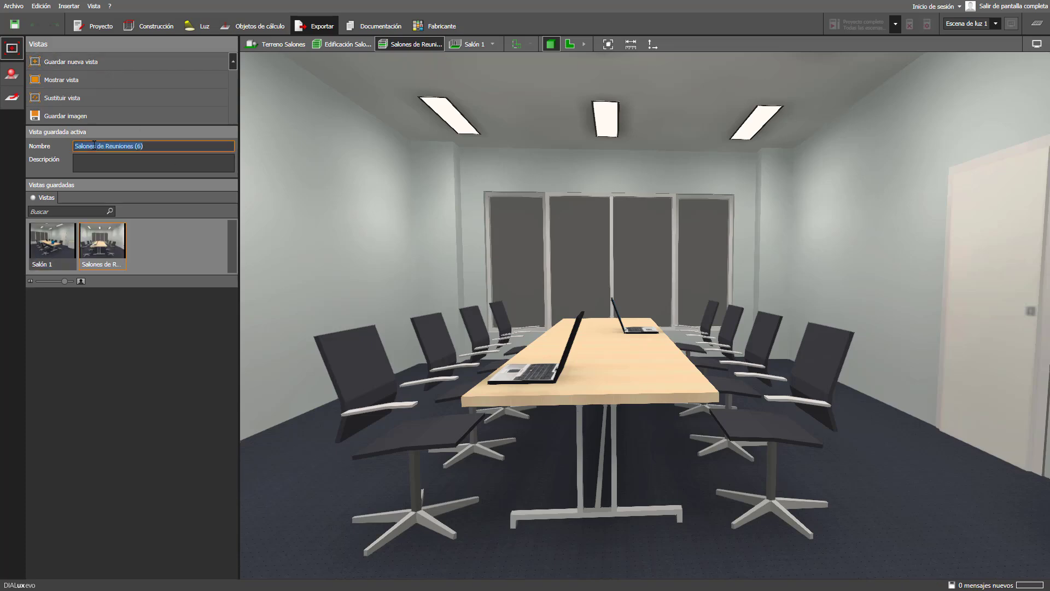
type("Salón 1 Central")
key("Return")
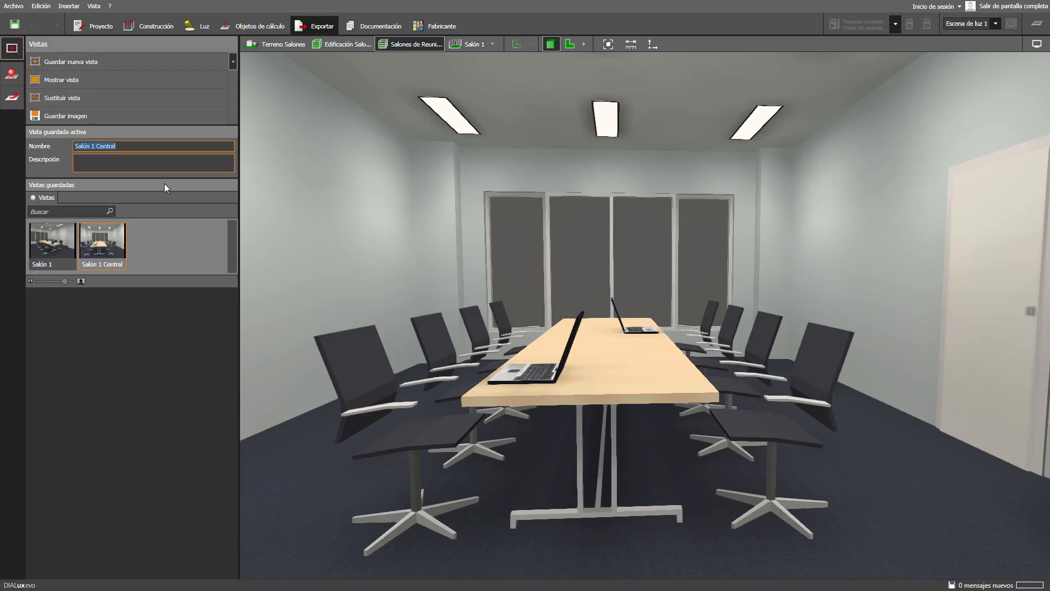
- Save the second room's views as Salón 2 Central and Salón 2, then bring up Raytracer
middle_click_drag(875, 359, 566, 366)
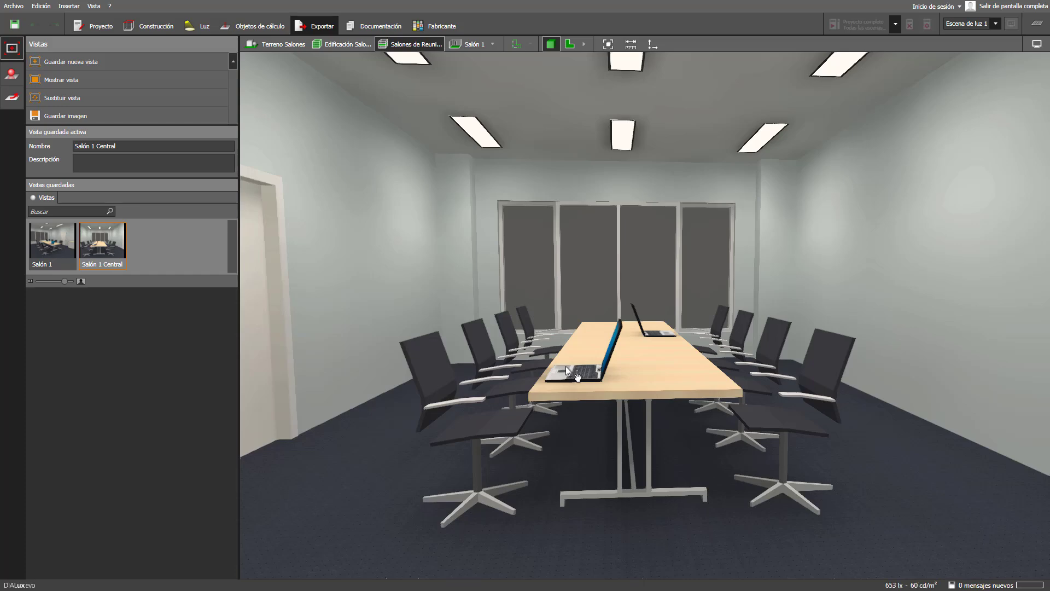
left_click(91, 62)
triple_click(90, 145)
type("Sa")
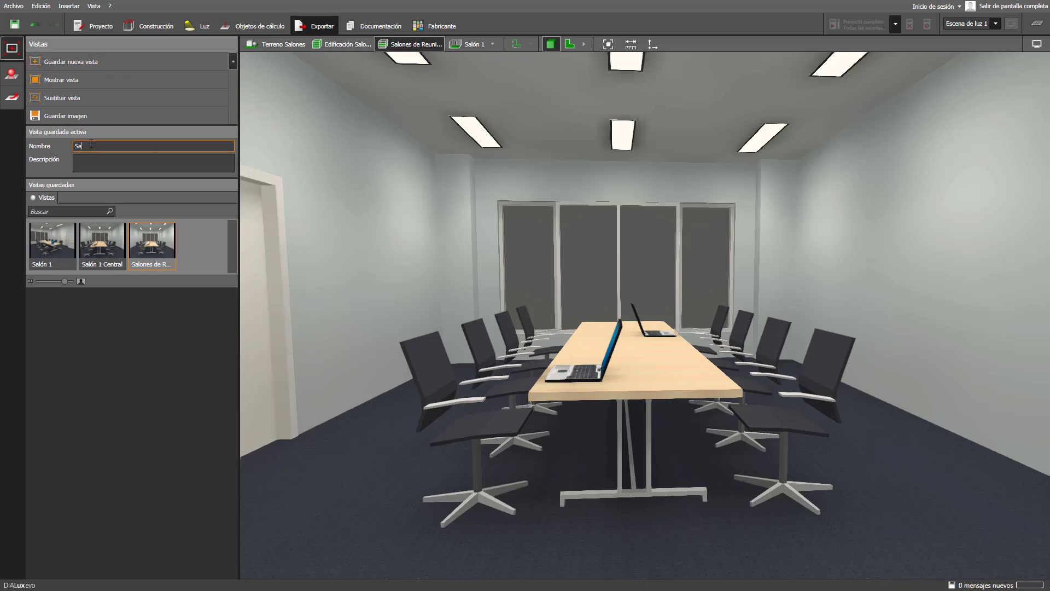
type("lón 2 Central")
key("Return")
middle_click_drag(596, 359, 628, 369)
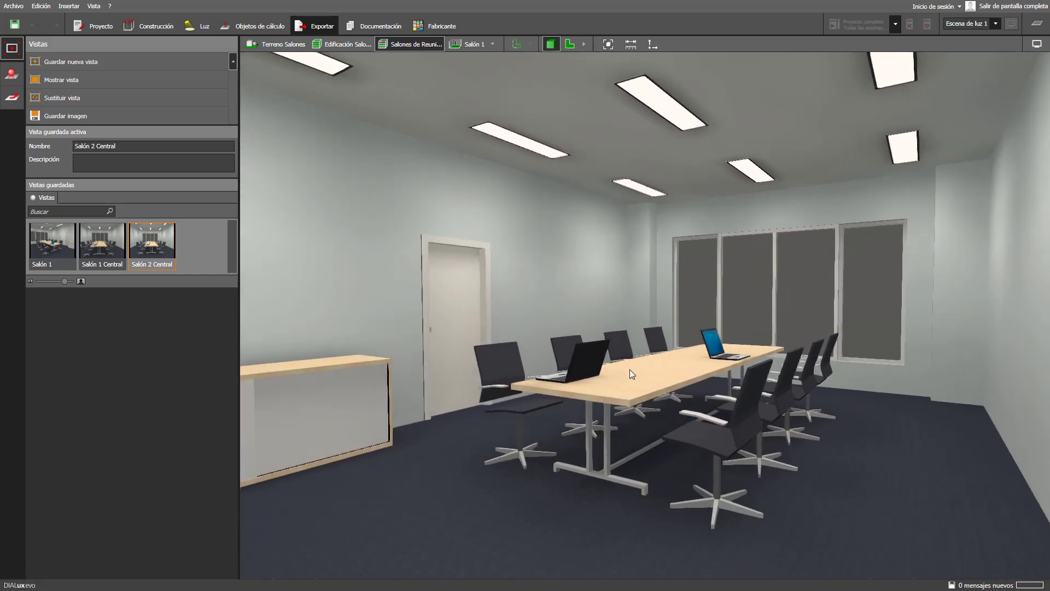
left_click(103, 63)
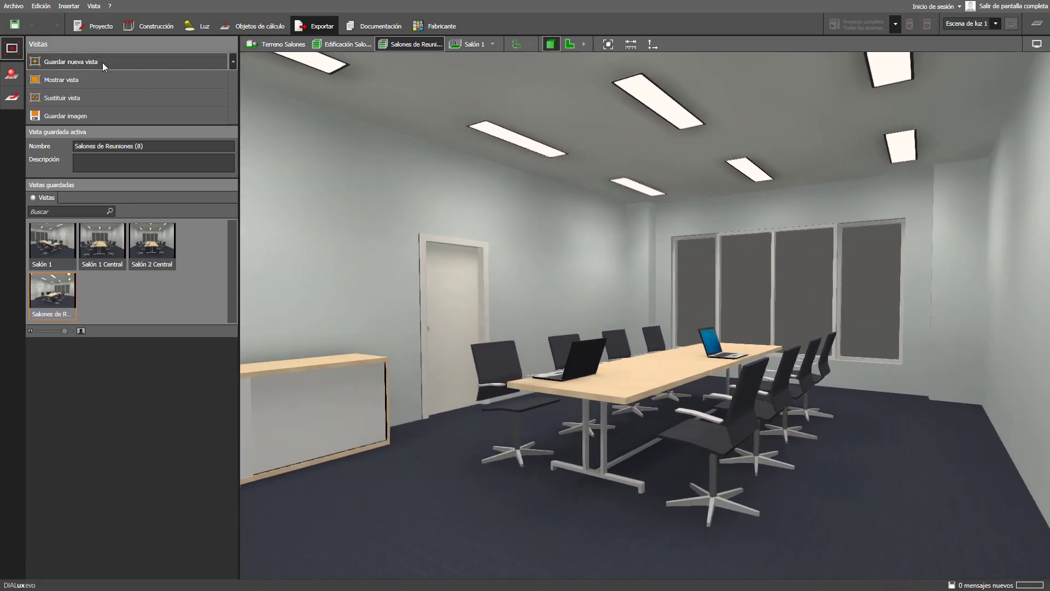
triple_click(99, 146)
type("Salón 2")
key("Return")
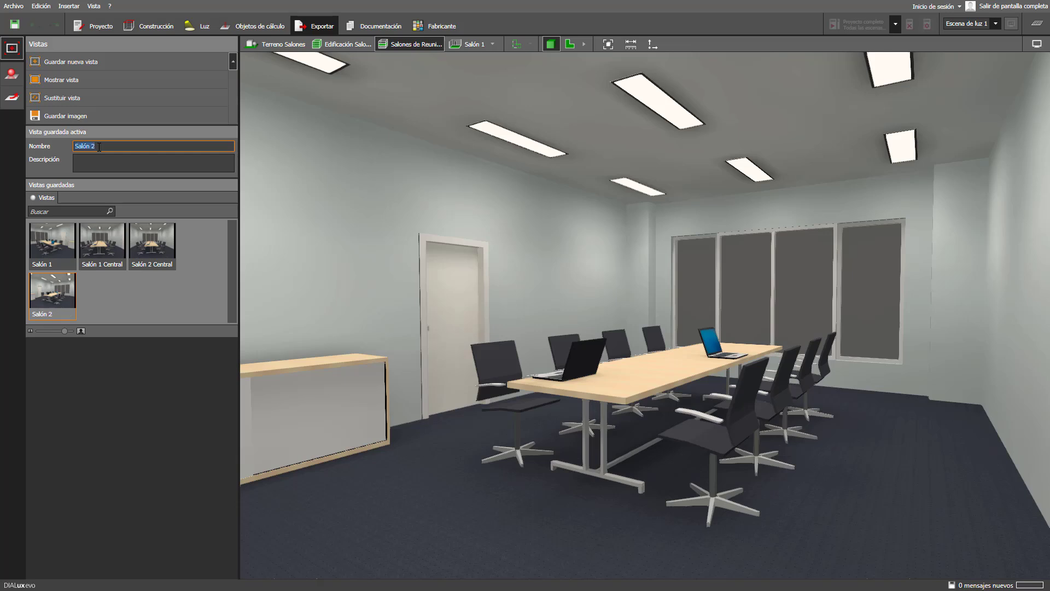
left_click(11, 75)
- Render a 1600 x 1200 HDR raytraced image of the current view and name it Salón 2
left_click_drag(119, 199, 151, 199)
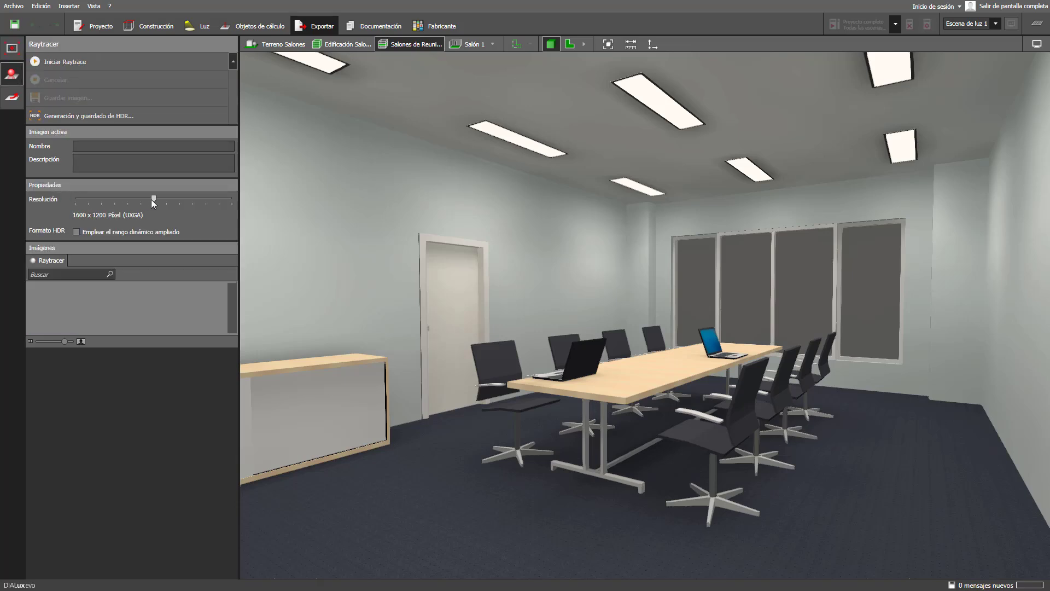
left_click(76, 232)
left_click(73, 61)
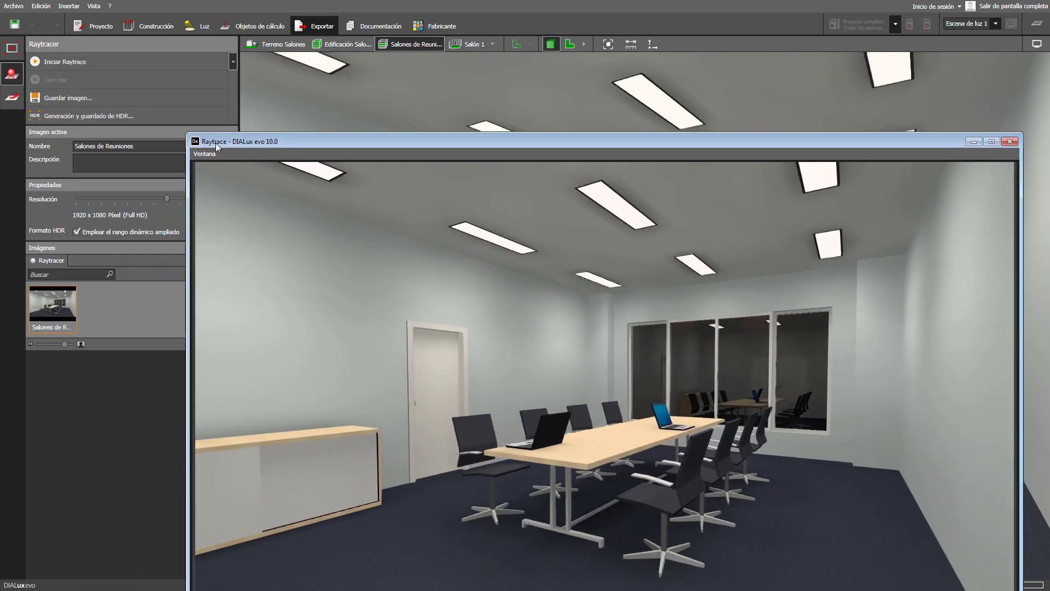
left_click_drag(216, 144, 163, 52)
left_click(939, 542)
triple_click(114, 144)
type("Salón 2")
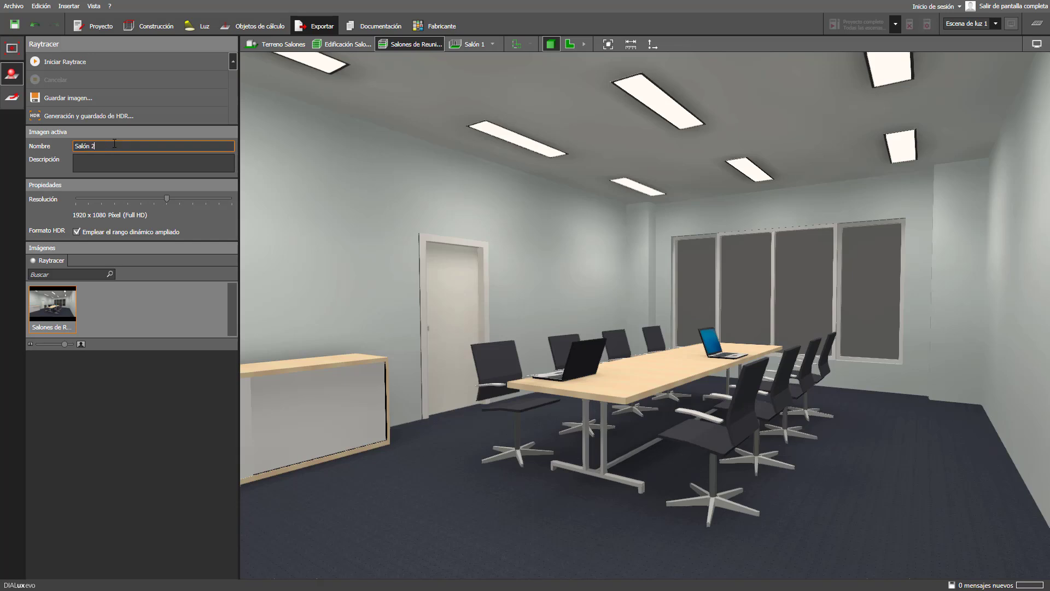
key("Return")
- Recall the Salón 1 view, raytrace it, and switch the viewport to the 2D plan
left_click(11, 48)
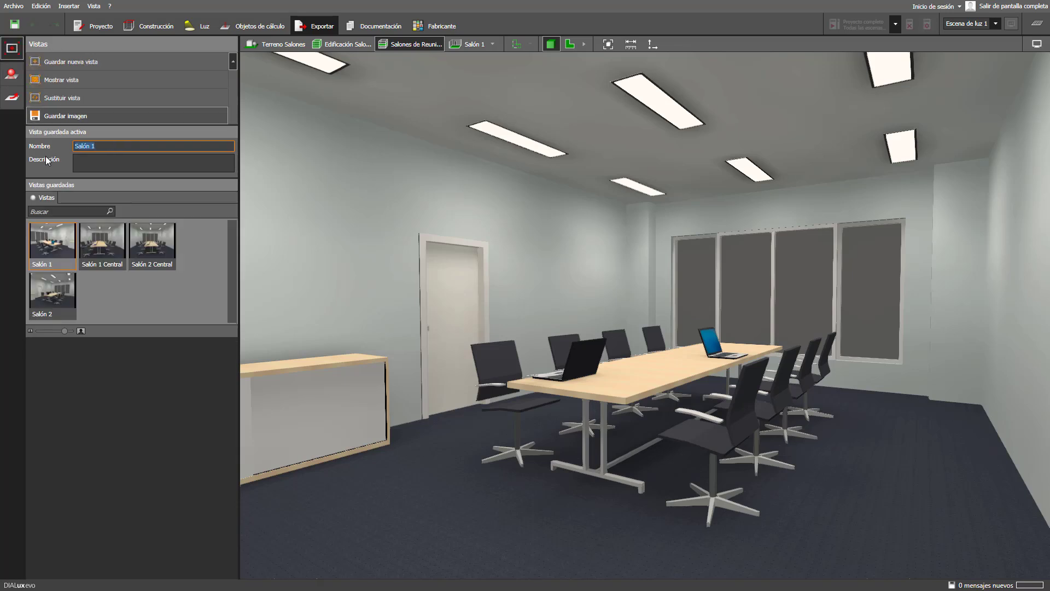
left_click(156, 259)
left_click(12, 74)
left_click(51, 59)
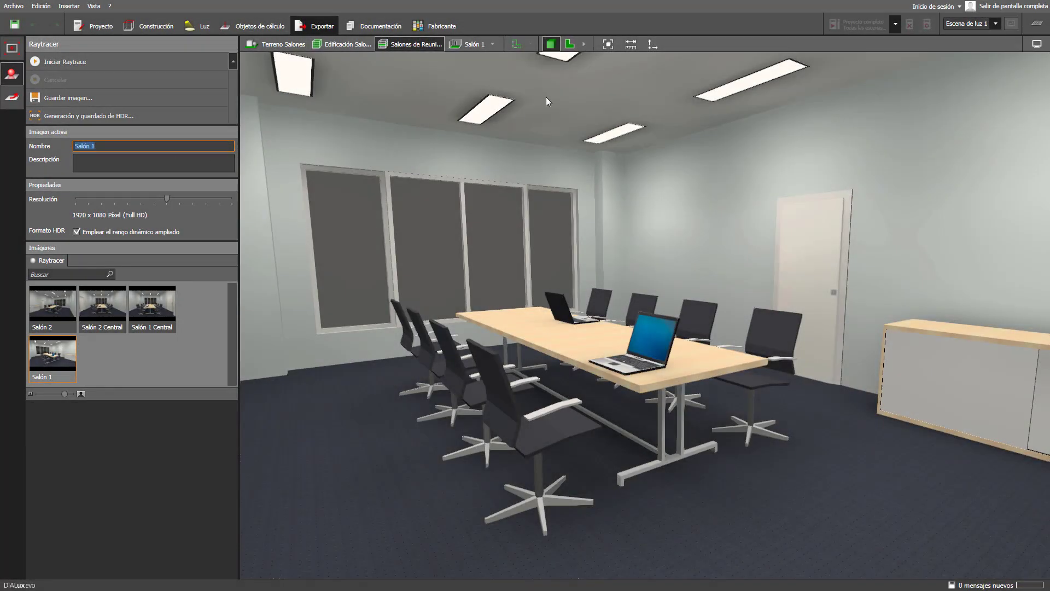
left_click(569, 44)
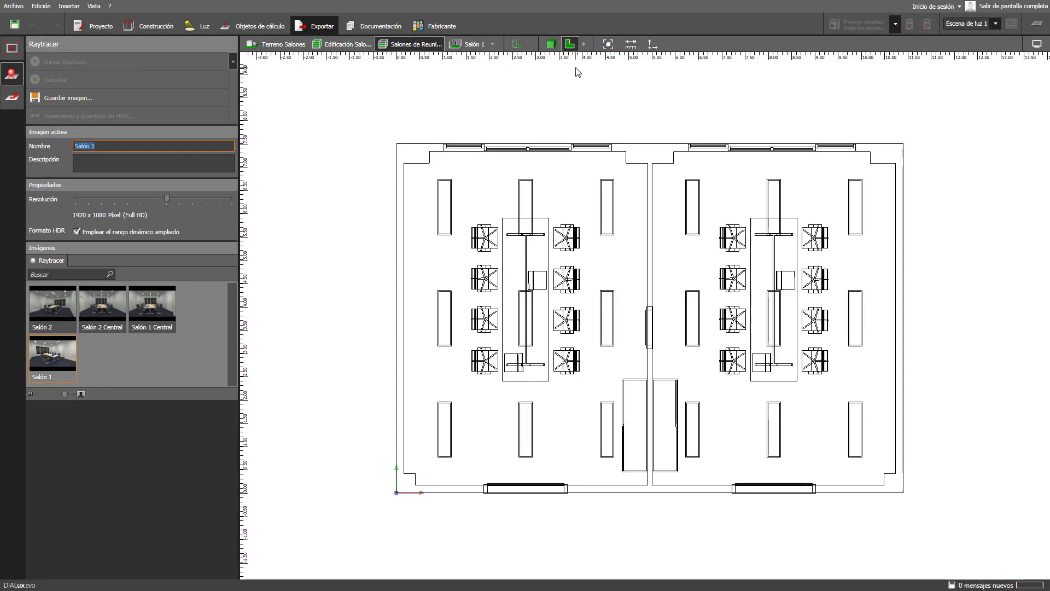
- Save the current 2D floor plan as a new view named Vista de Planta
left_click(11, 48)
left_click(64, 62)
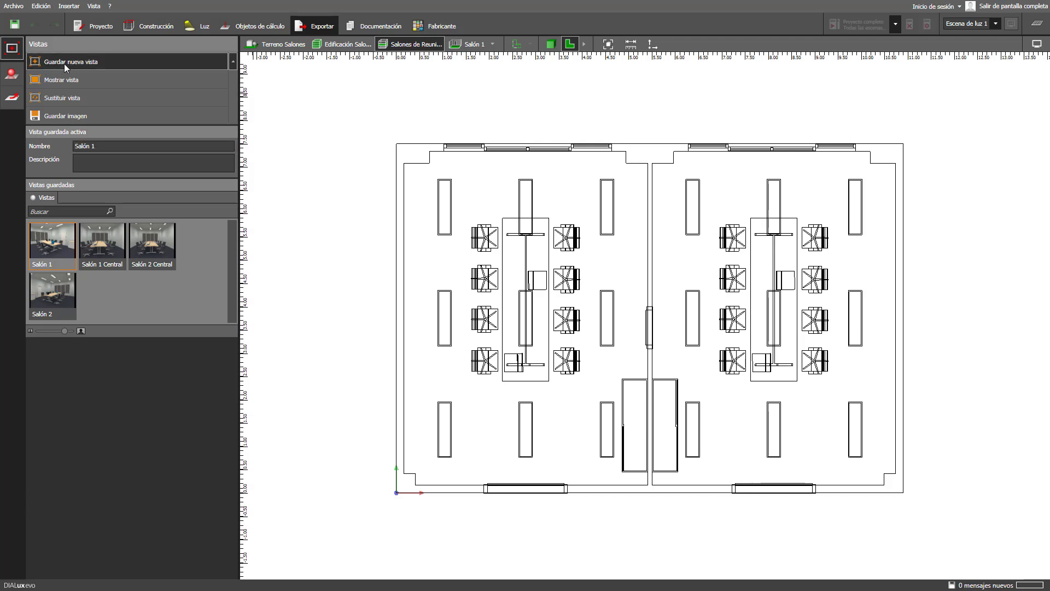
left_click(99, 146)
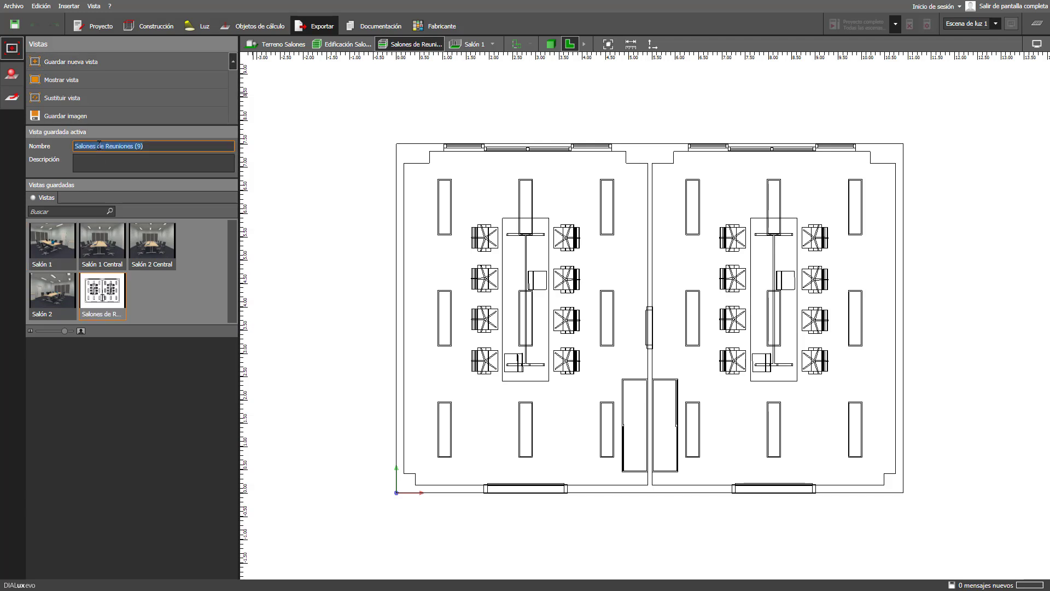
type("Vista de Planta")
key("Return")
- Open the report documentation in edit mode and preview the Portada cover page
left_click(377, 26)
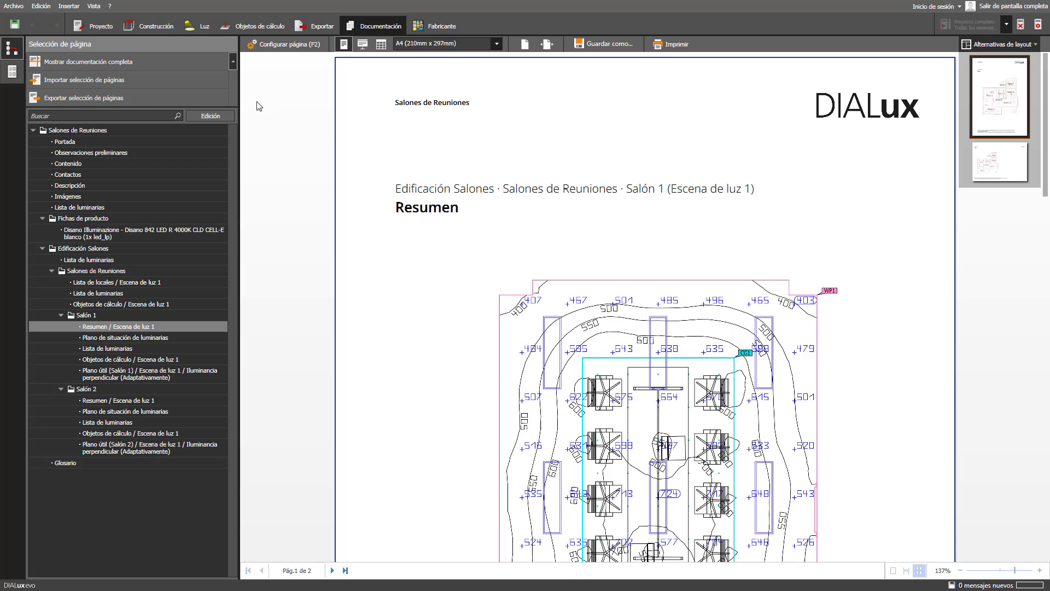
left_click(211, 116)
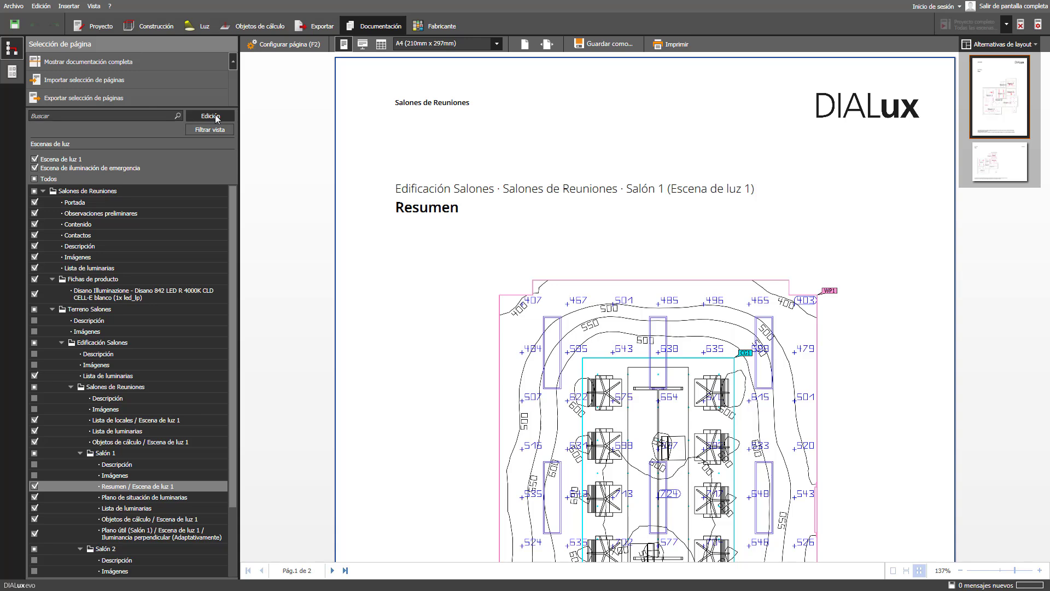
left_click(180, 201)
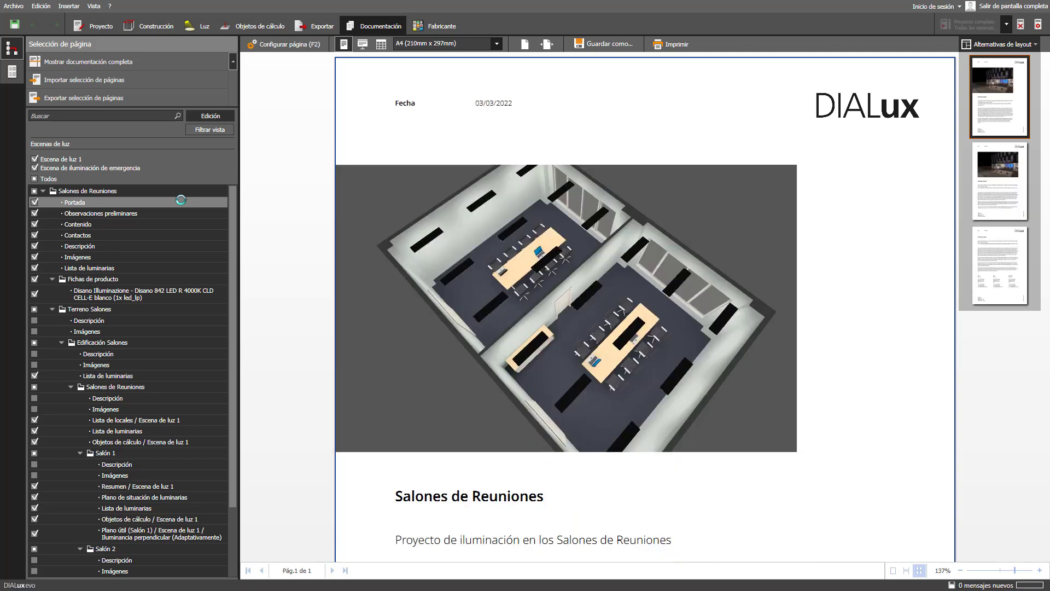
- Set Aprende Sobre Dialux.png as the report header logo in the page settings
left_click(289, 45)
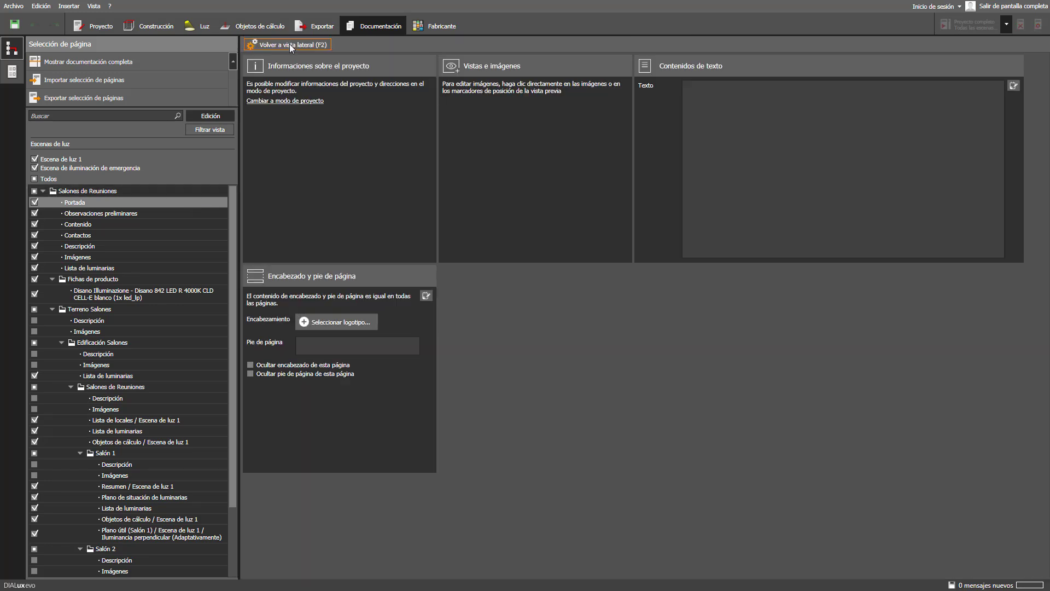
left_click(329, 321)
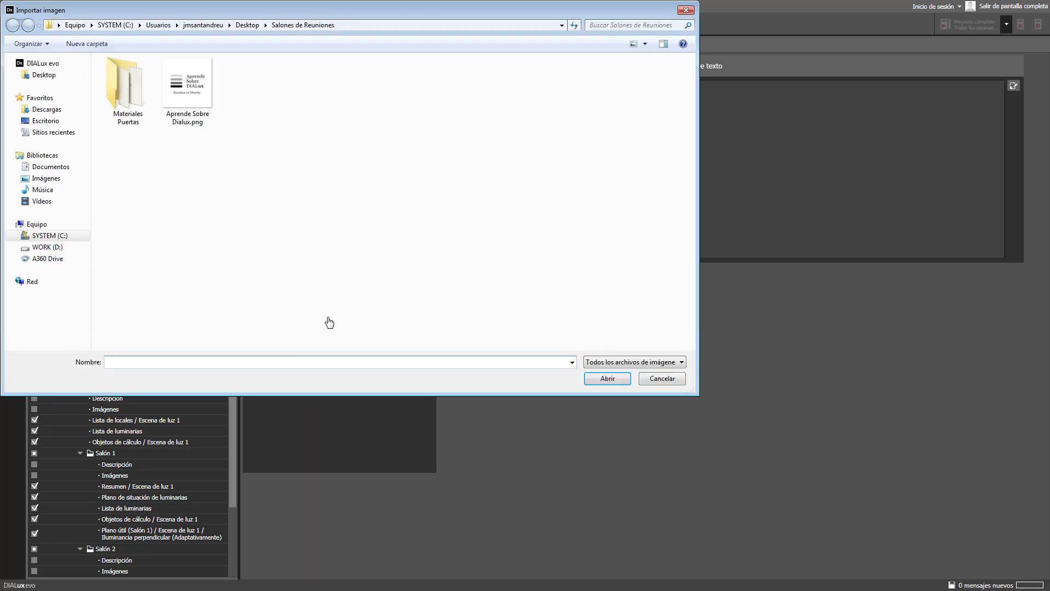
left_click(188, 87)
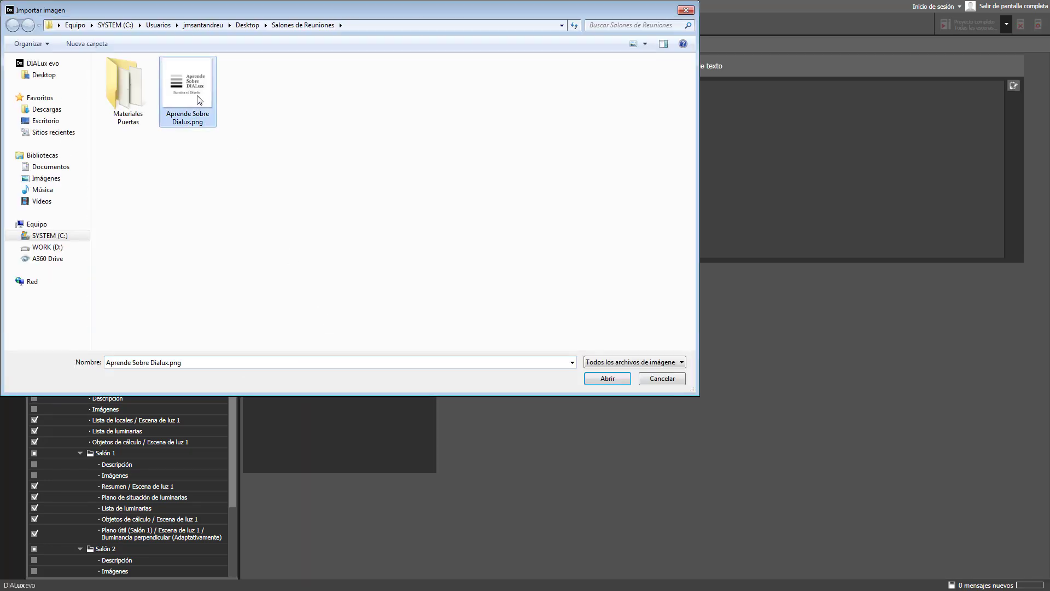
left_click(599, 382)
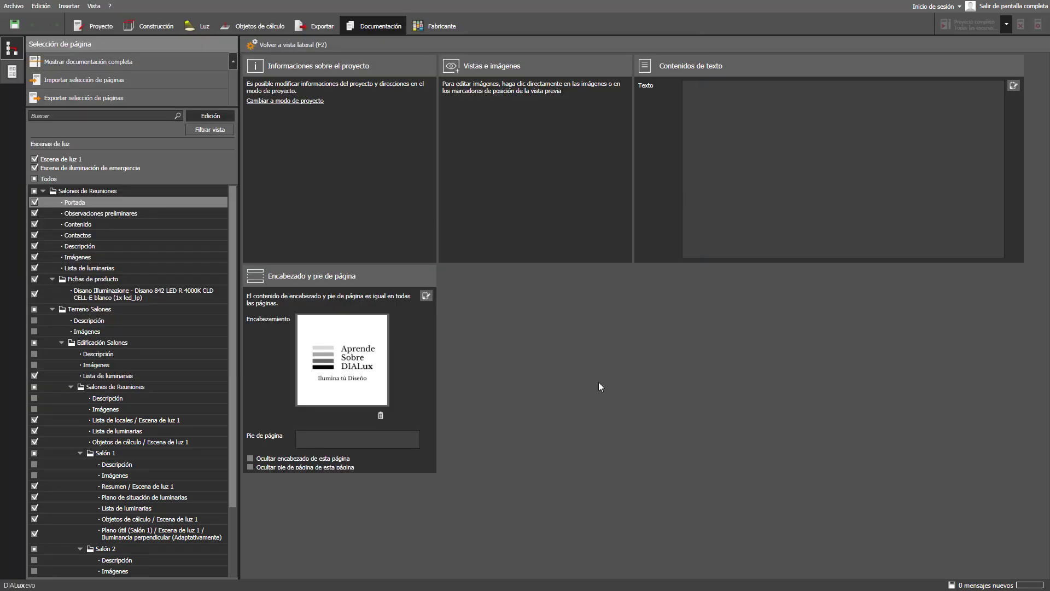
- Enter the engineer's name as the page footer and return to the page preview
left_click(327, 436)
type("Ing. ")
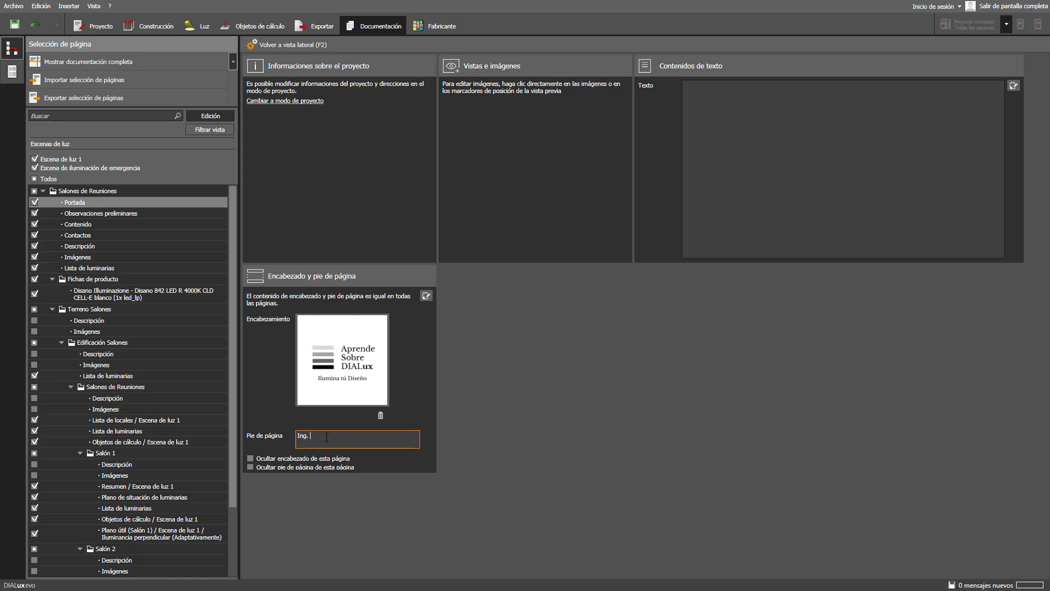
left_click(270, 45)
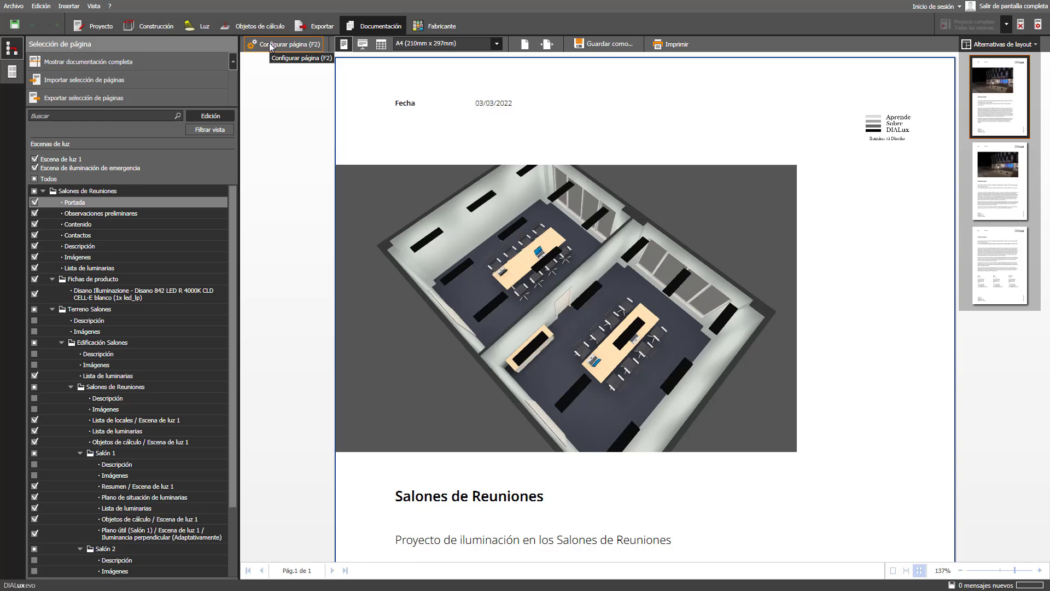
- Open the image selection and crop dialog for the cover page picture
left_click(536, 298)
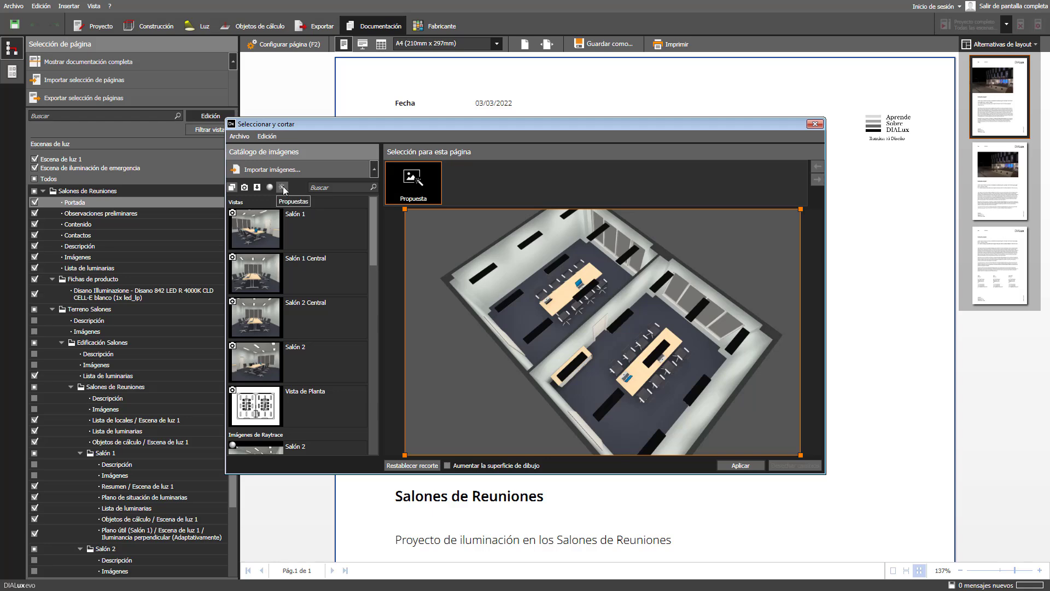
- Replace the cover image with the Vista de Planta view, cropped tightly around the floor plan
left_click(243, 188)
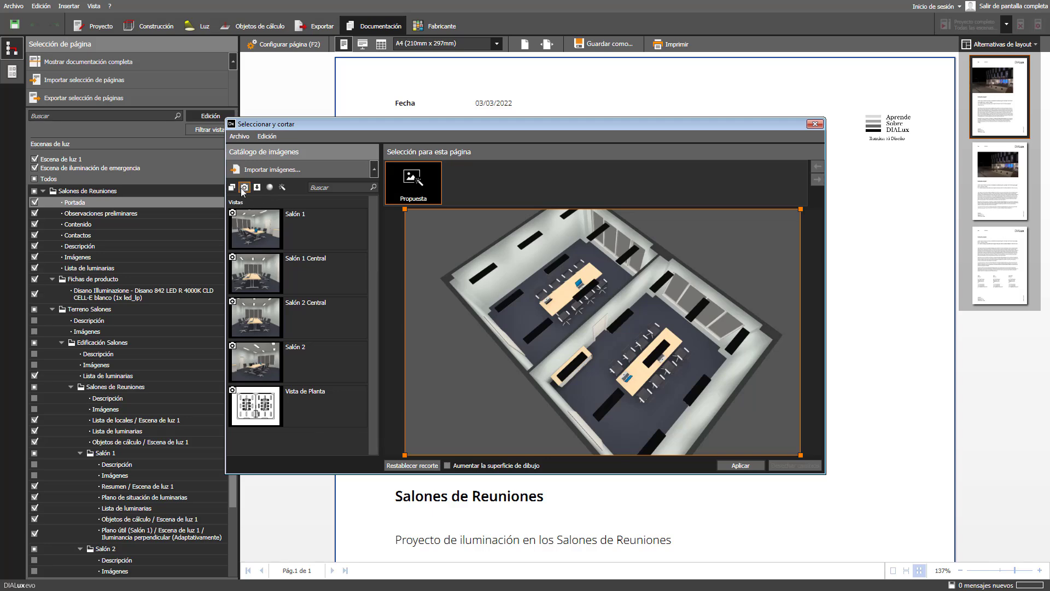
left_click(359, 420)
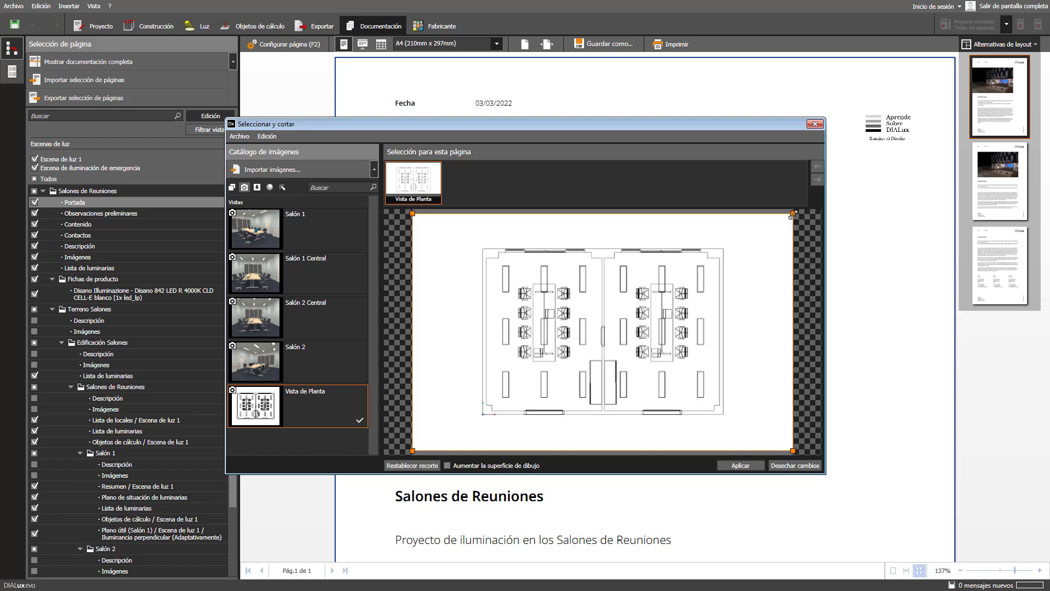
left_click_drag(793, 214, 745, 243)
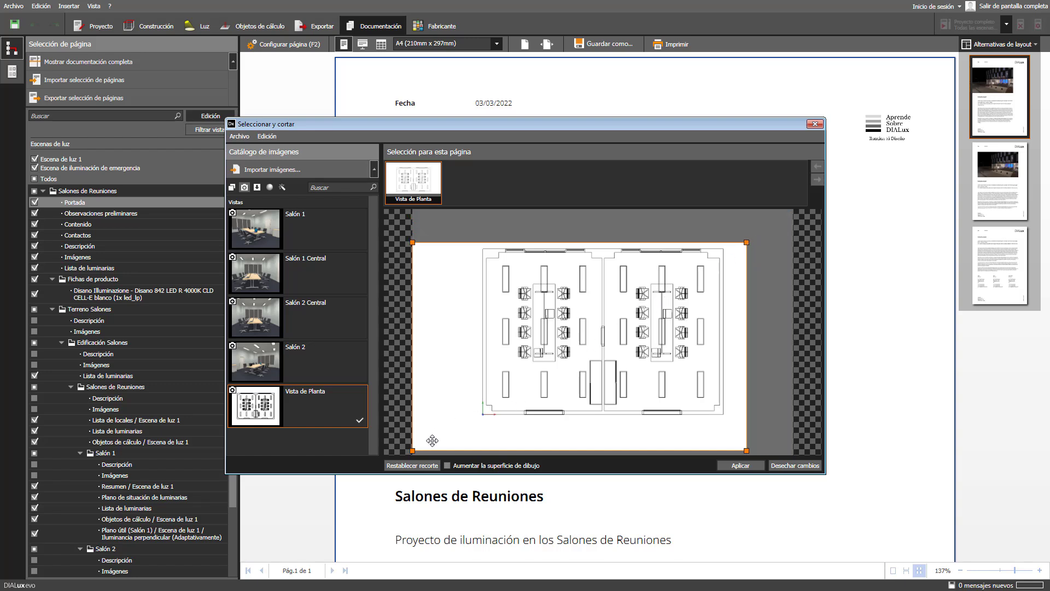
left_click_drag(414, 450, 458, 427)
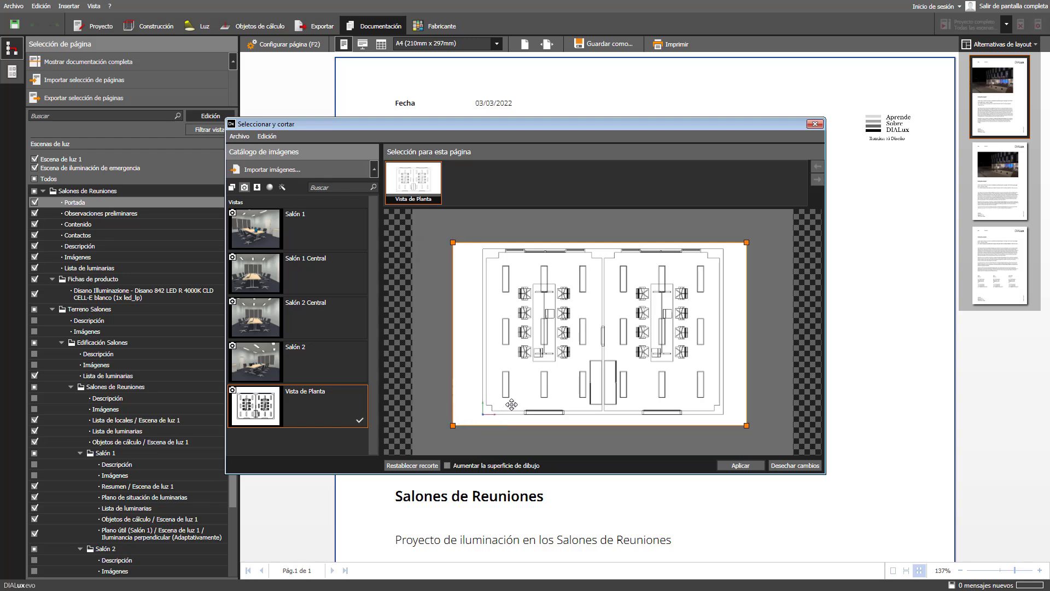
left_click_drag(533, 400, 537, 399)
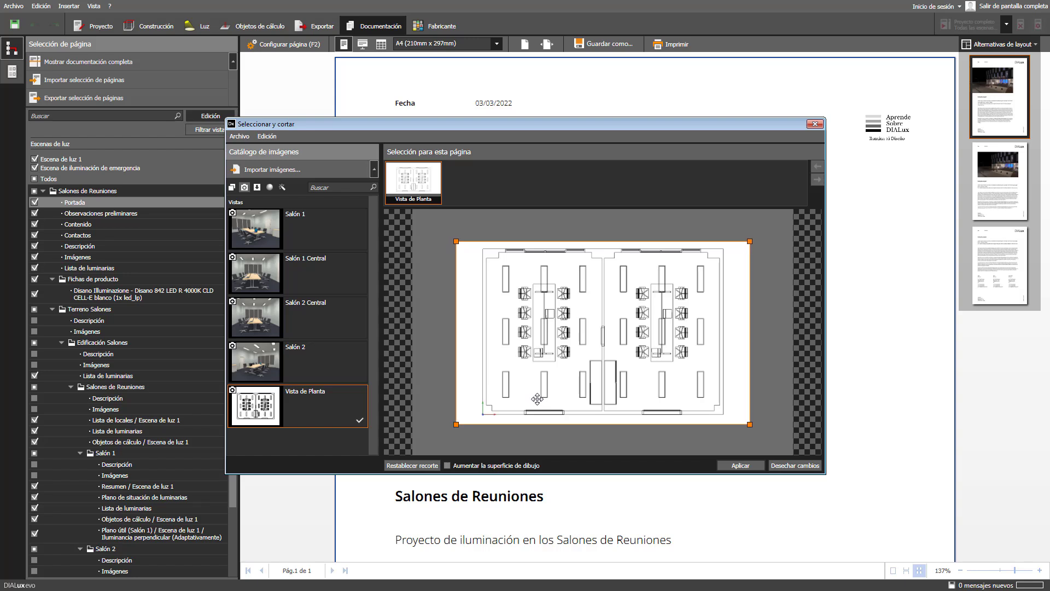
left_click(741, 465)
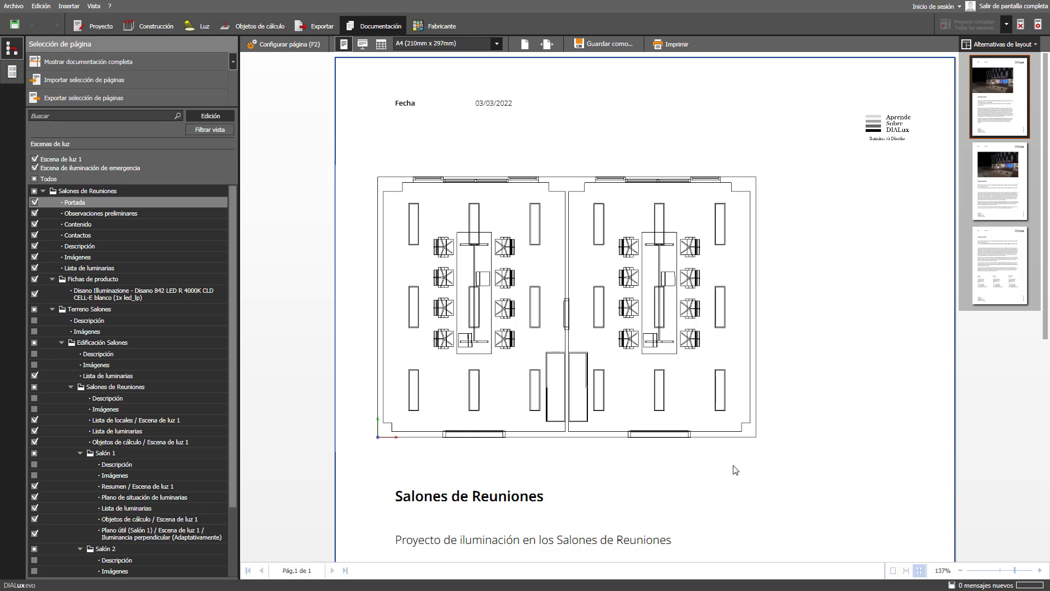
- Exclude the Descripción page under Salones de Reuniones and preview its Imágenes page
left_click(35, 246)
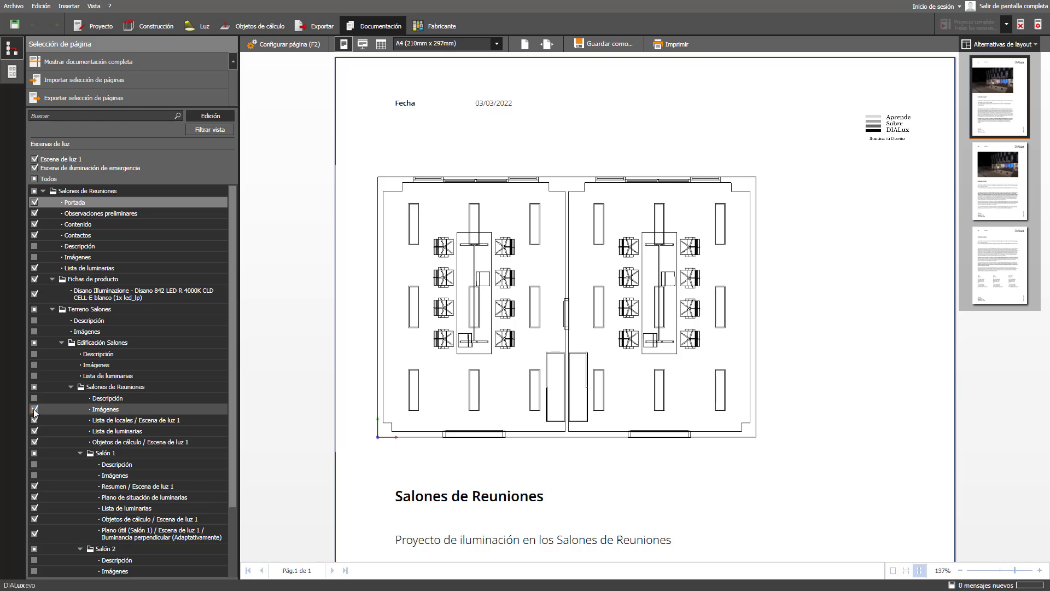
left_click(105, 411)
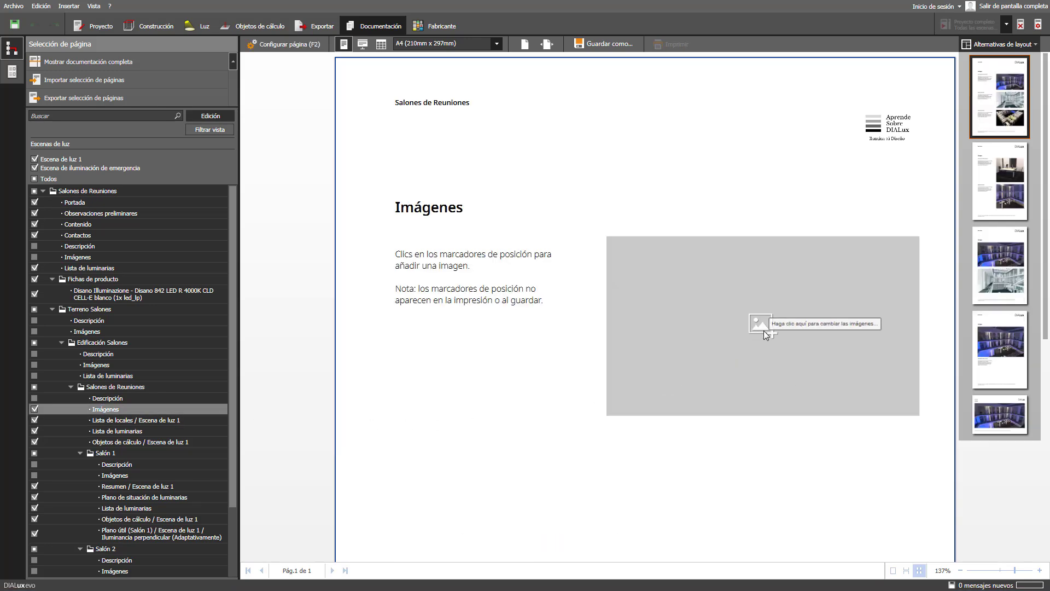
- Place the Salón 1 and Salón 2 raytraced renders on the Imágenes page in the larger layout
left_click(764, 331)
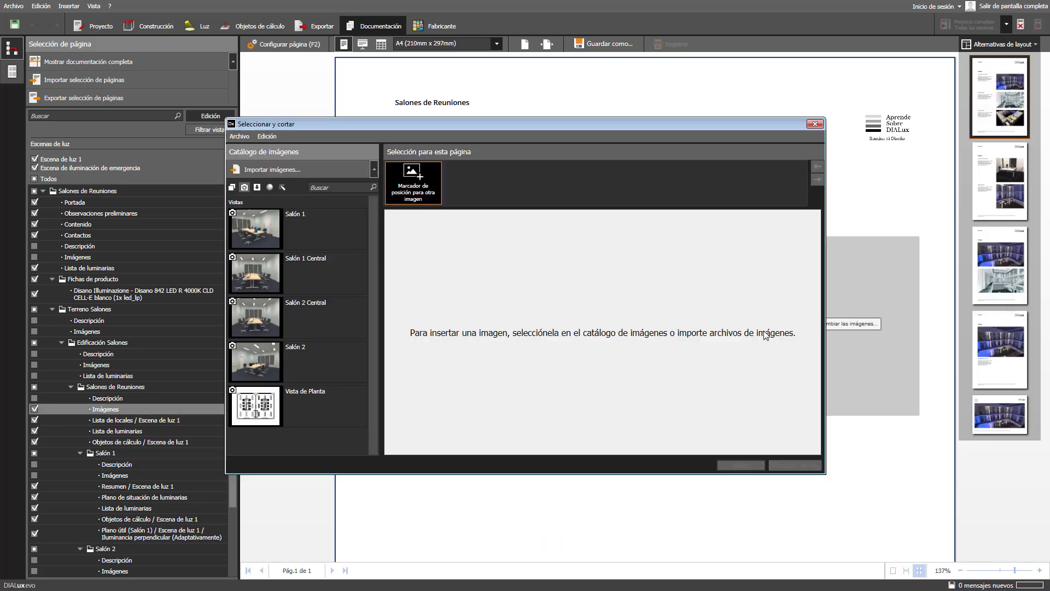
left_click(270, 187)
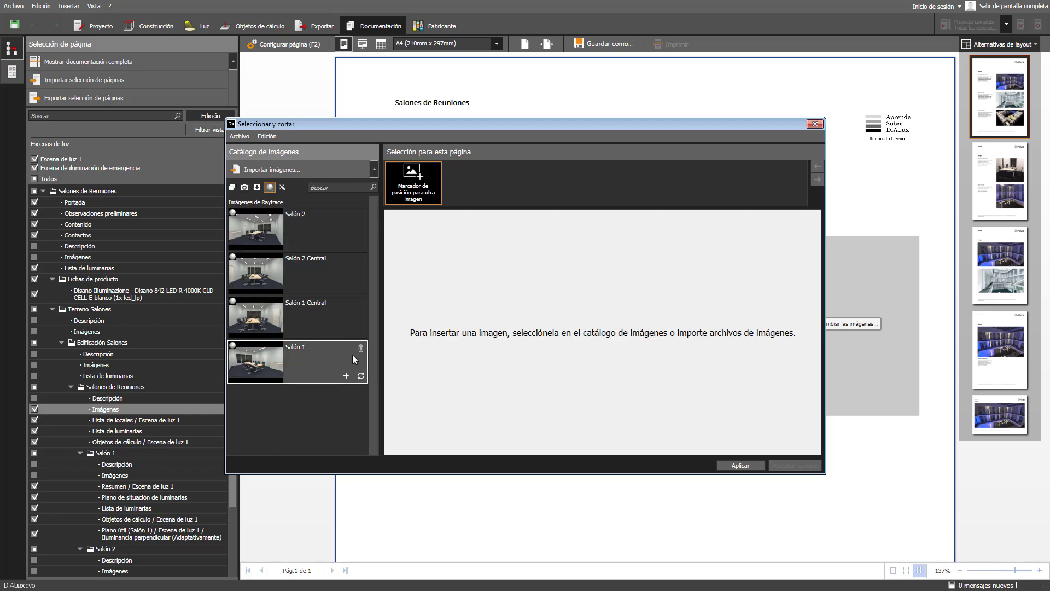
left_click(346, 376)
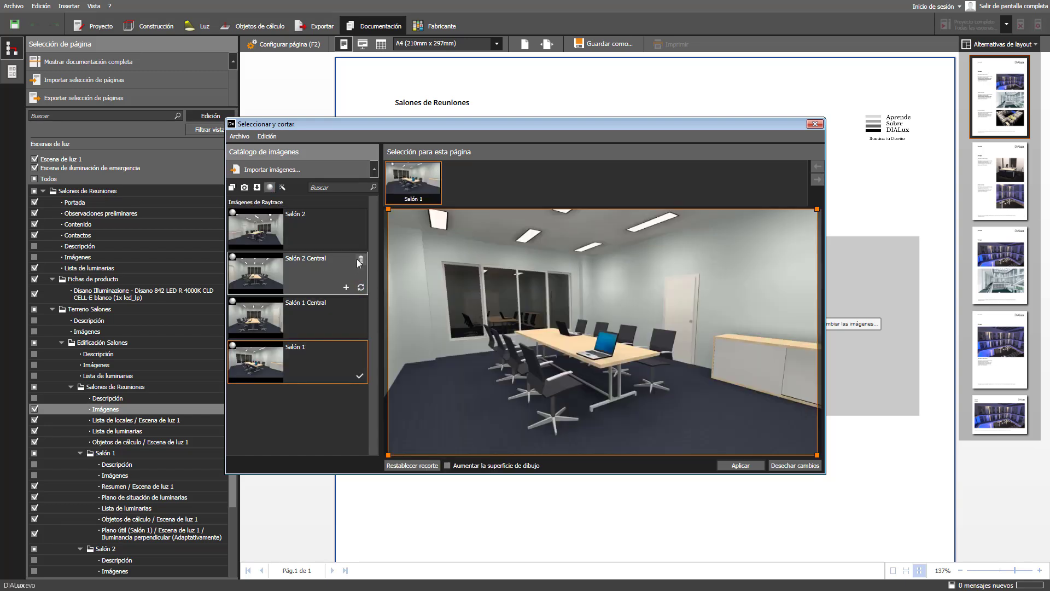
left_click(346, 243)
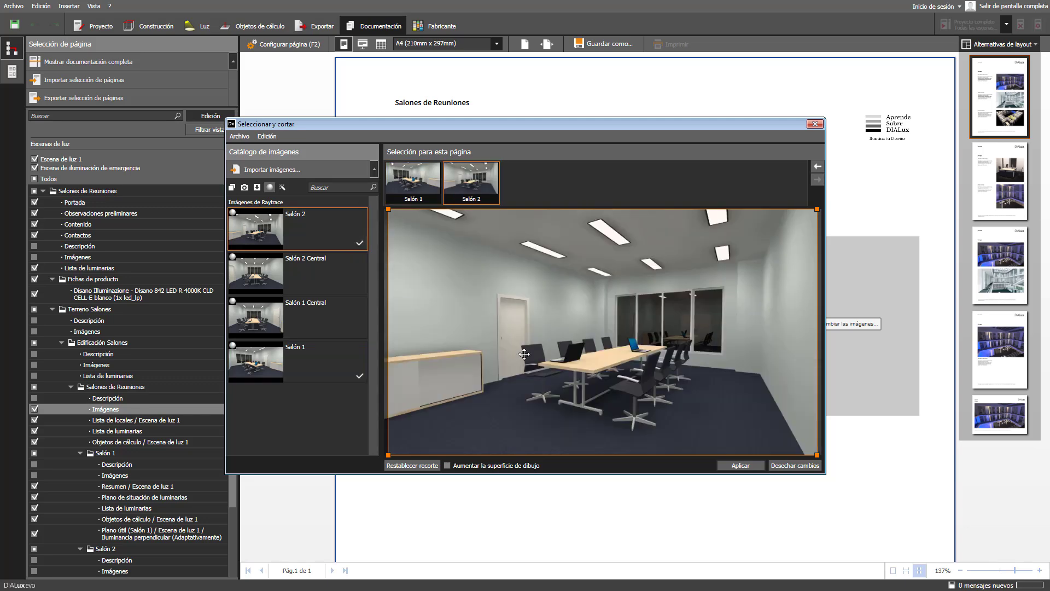
left_click(735, 465)
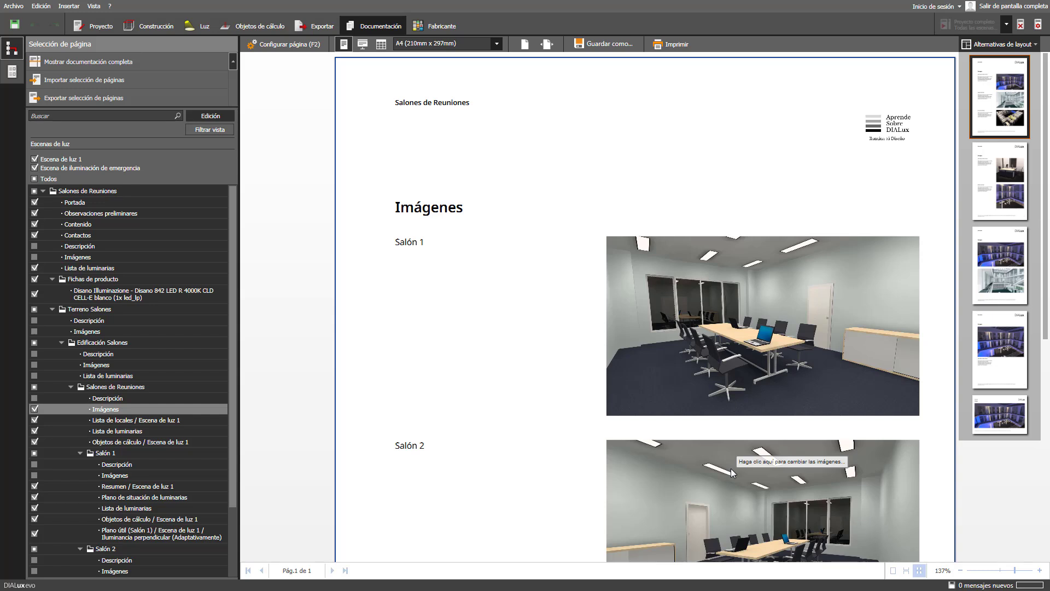
left_click(997, 189)
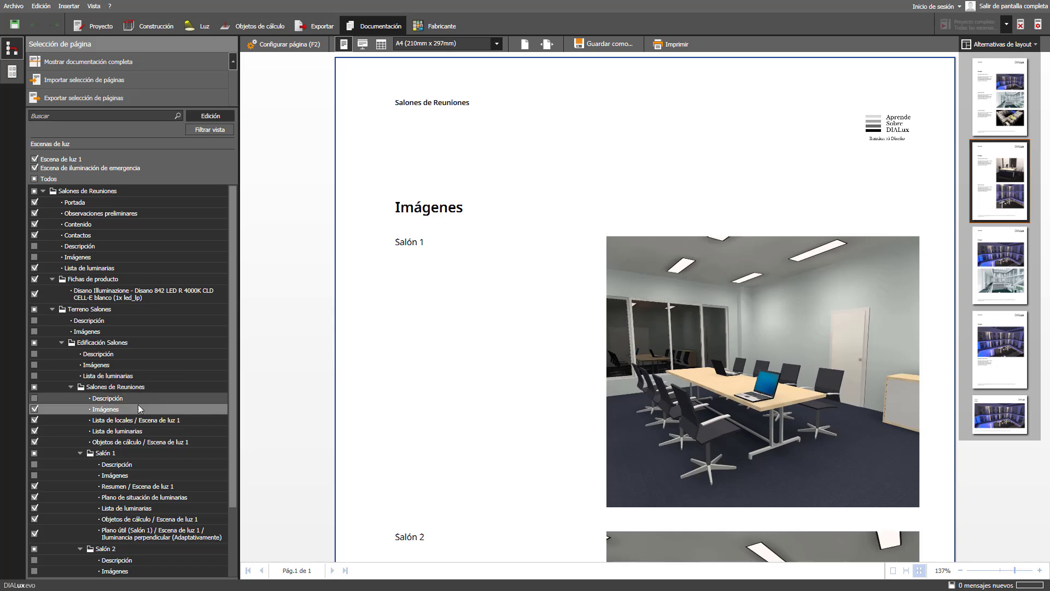
left_click(109, 421)
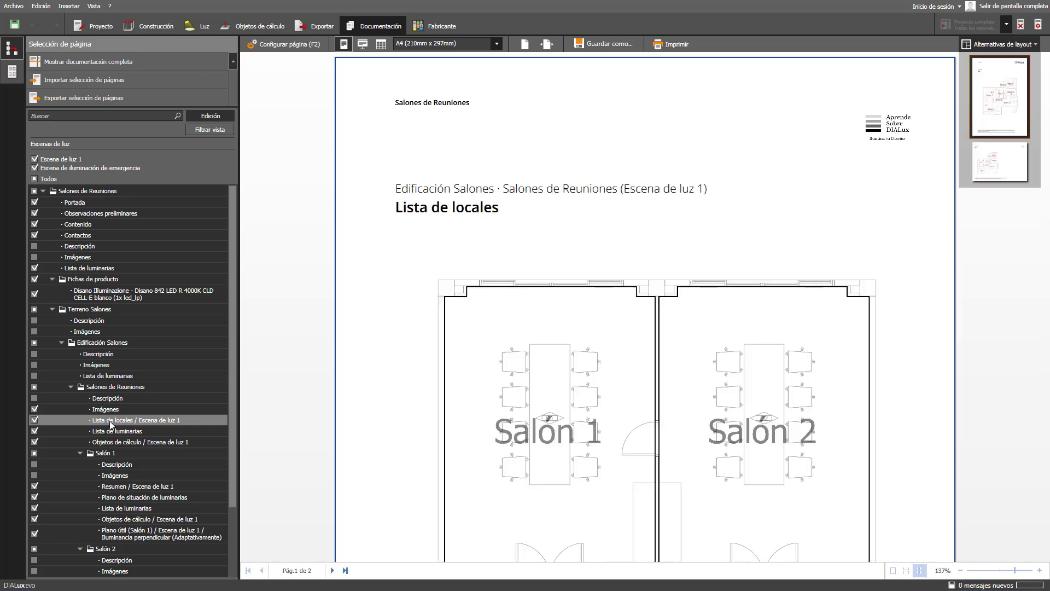
- Show the luminaires and furniture of Salón 1 and Salón 2 on the Lista de locales floor plan
left_click(296, 44)
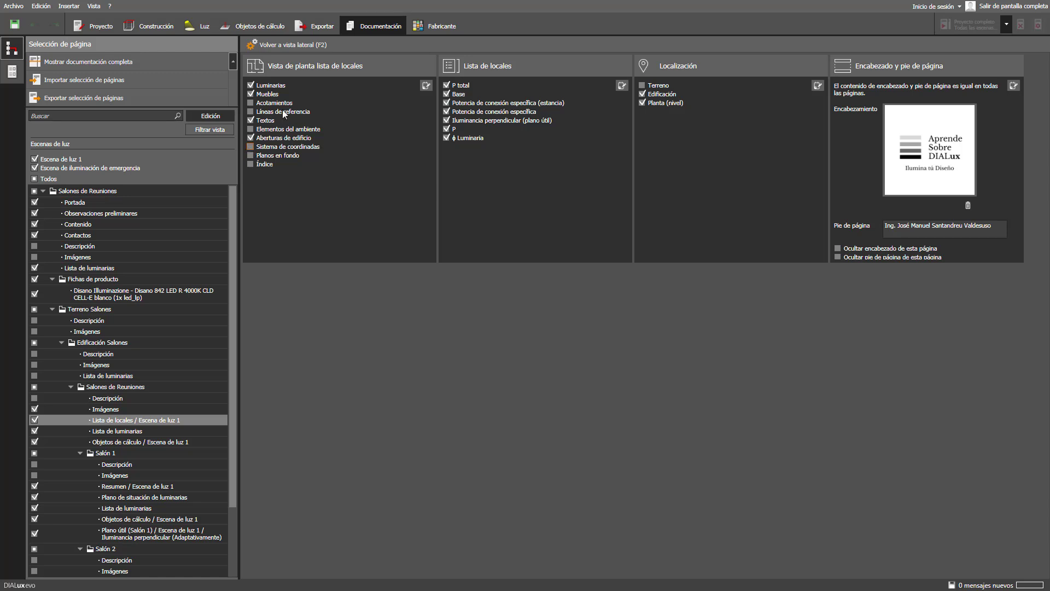
left_click(287, 45)
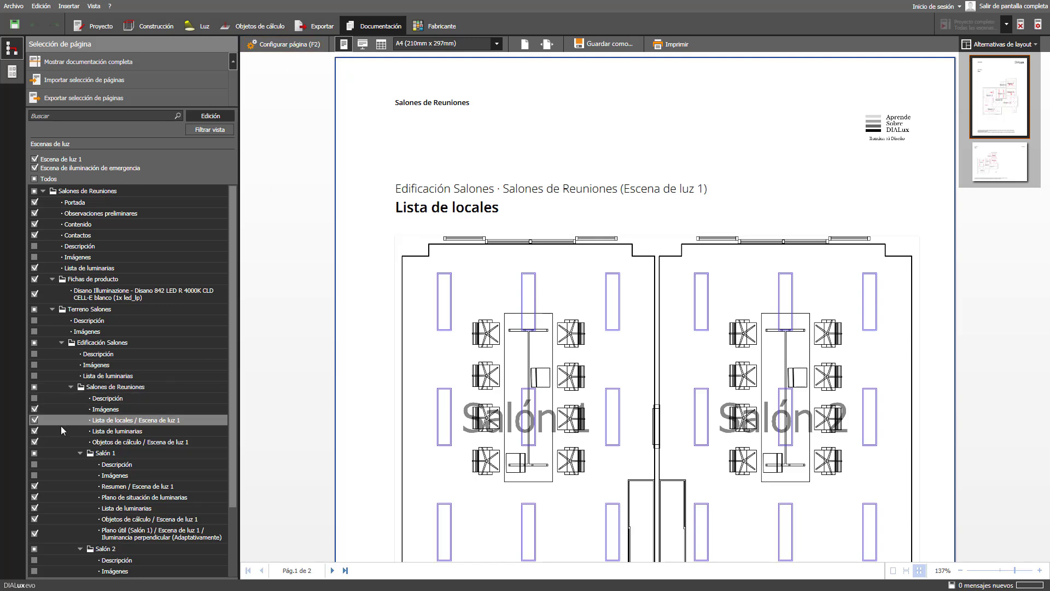
- Exclude the Lista de luminarias page and preview Salón 1's Imágenes page
left_click(34, 431)
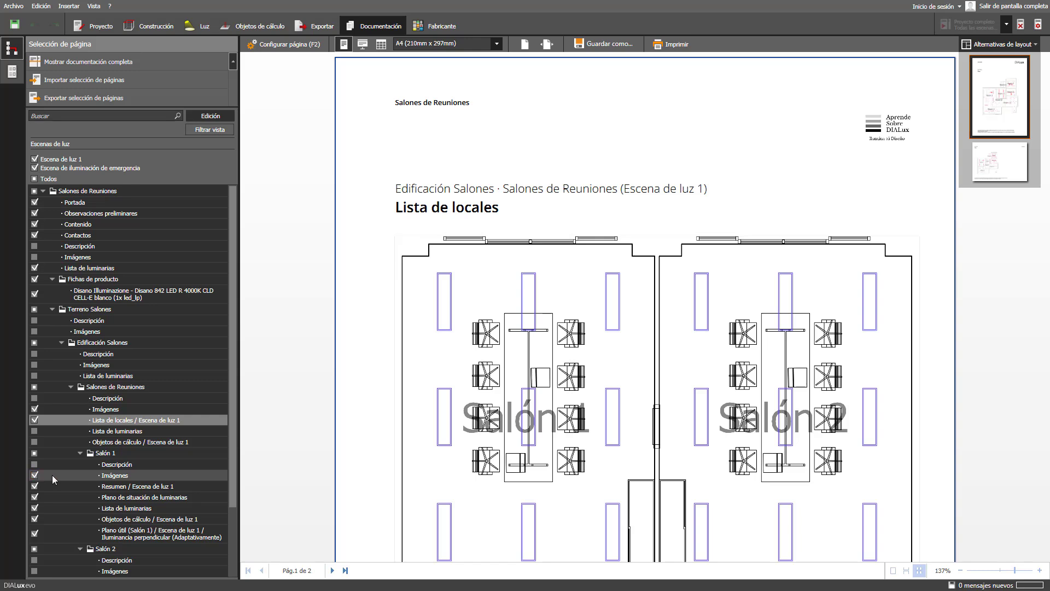
left_click(111, 479)
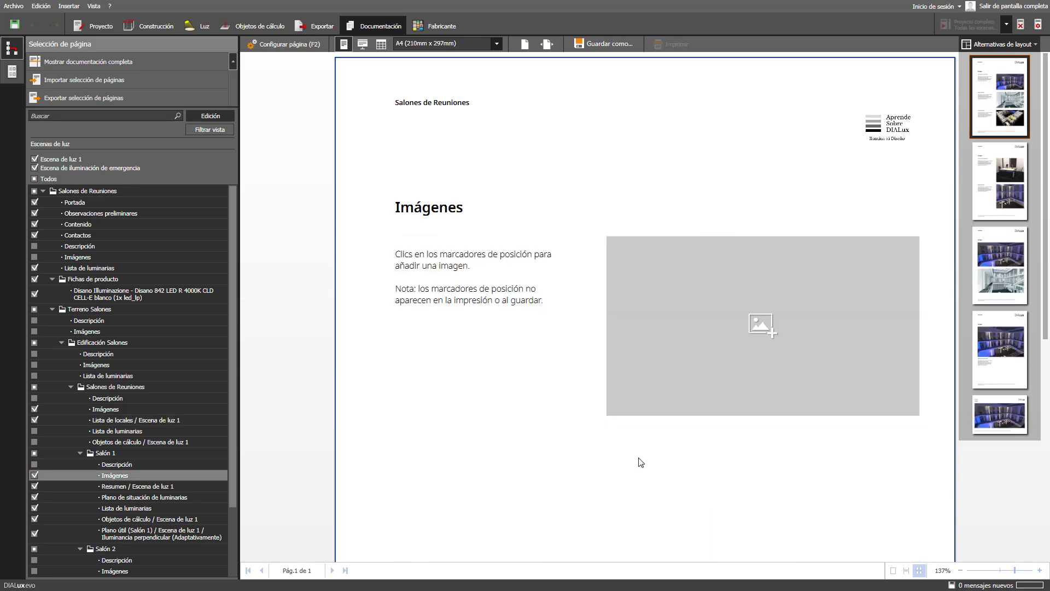
- Place the Salón 1 Central render on Salón 1's Imágenes page in a full-width layout
left_click(754, 332)
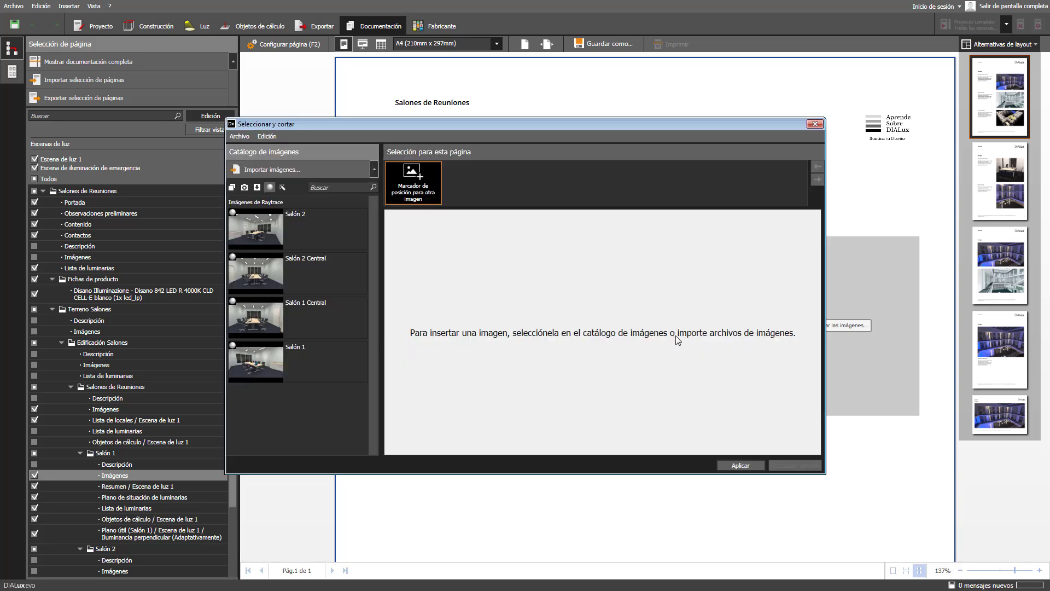
left_click(346, 330)
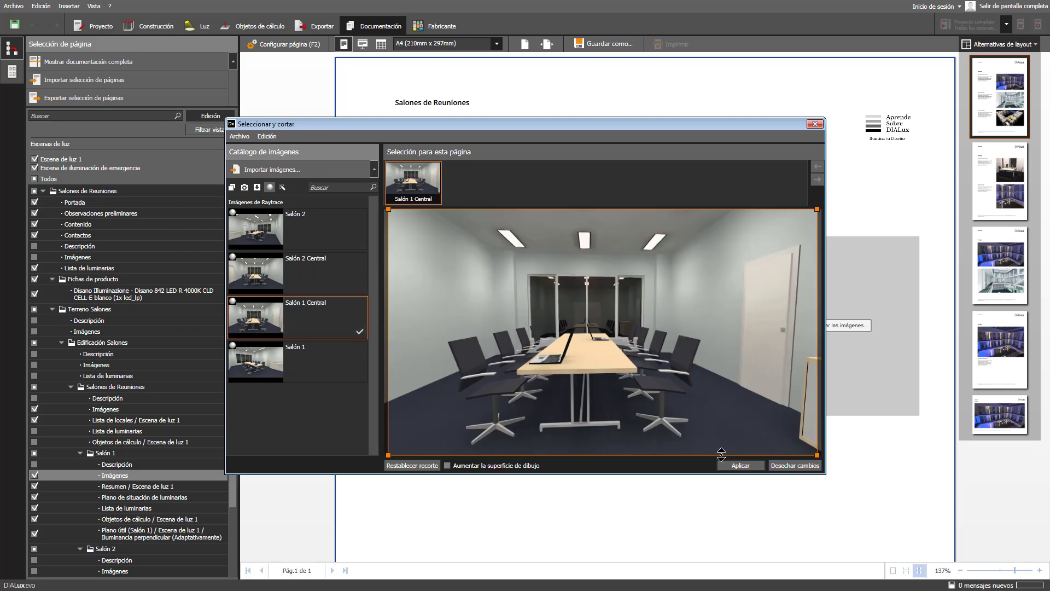
left_click(739, 465)
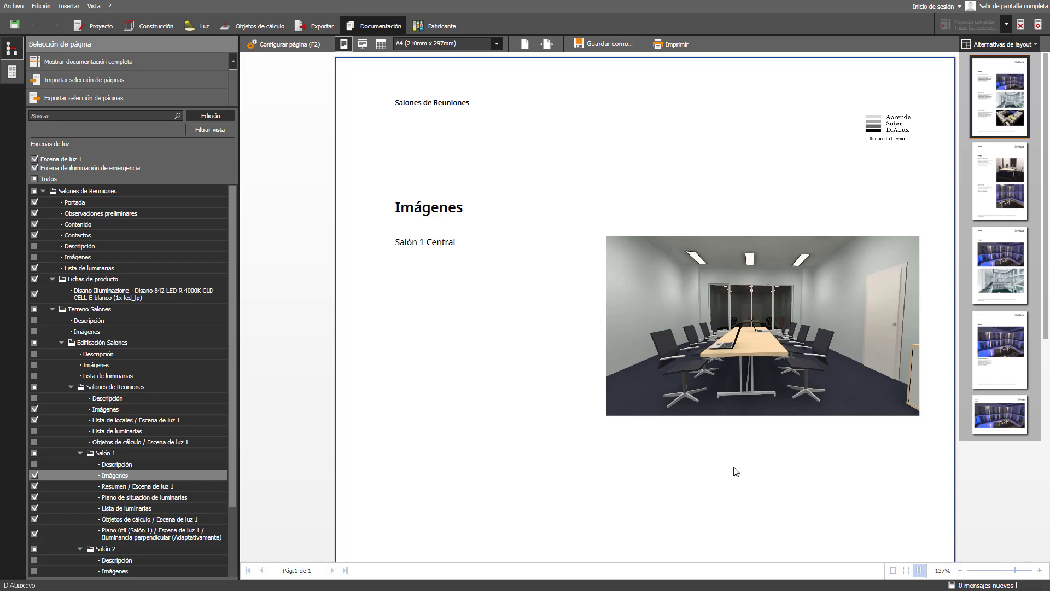
left_click(977, 433)
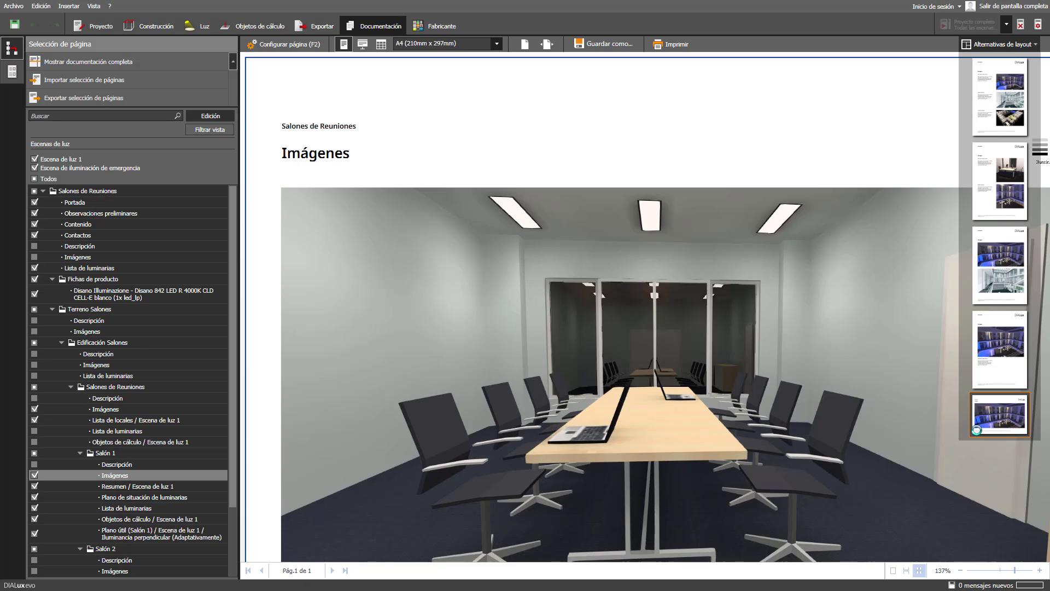
- Turn off Gráfico de valores on Salón 1's Resumen / Escena de luz 1 page and review the isolux plan
left_click(157, 489)
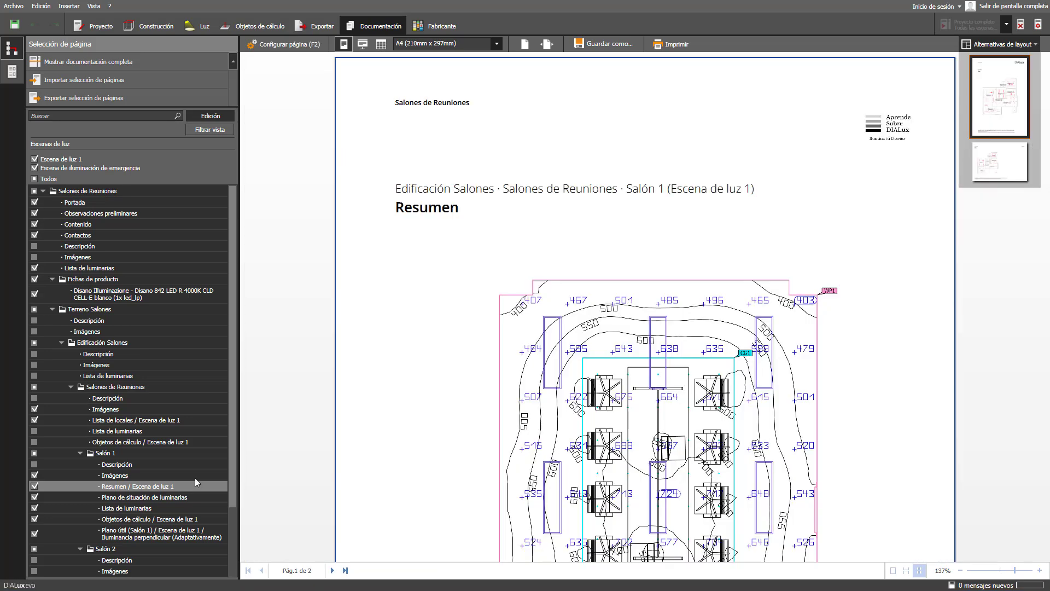
left_click(299, 47)
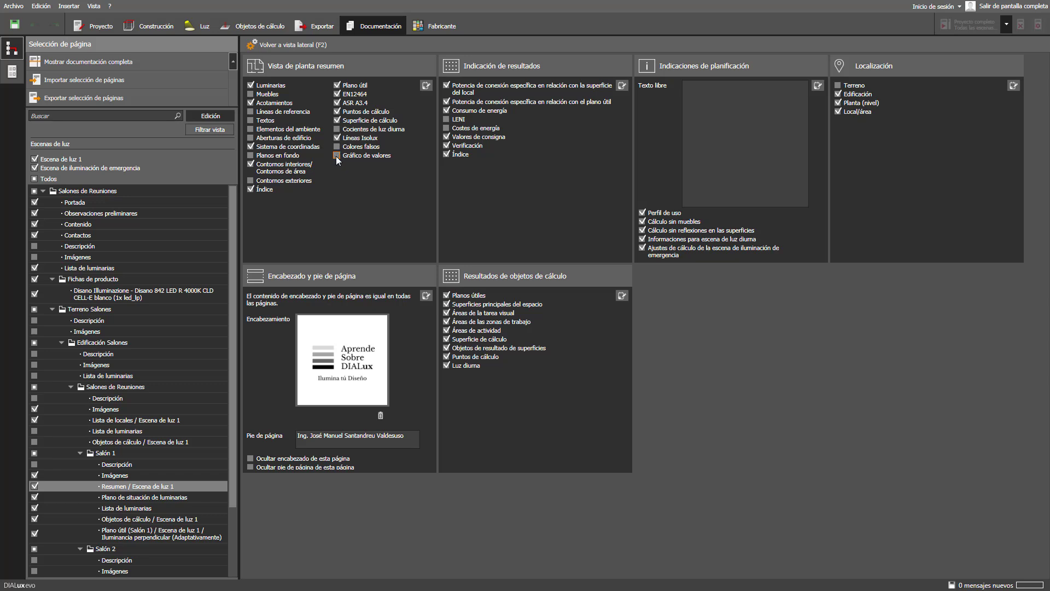
left_click(296, 45)
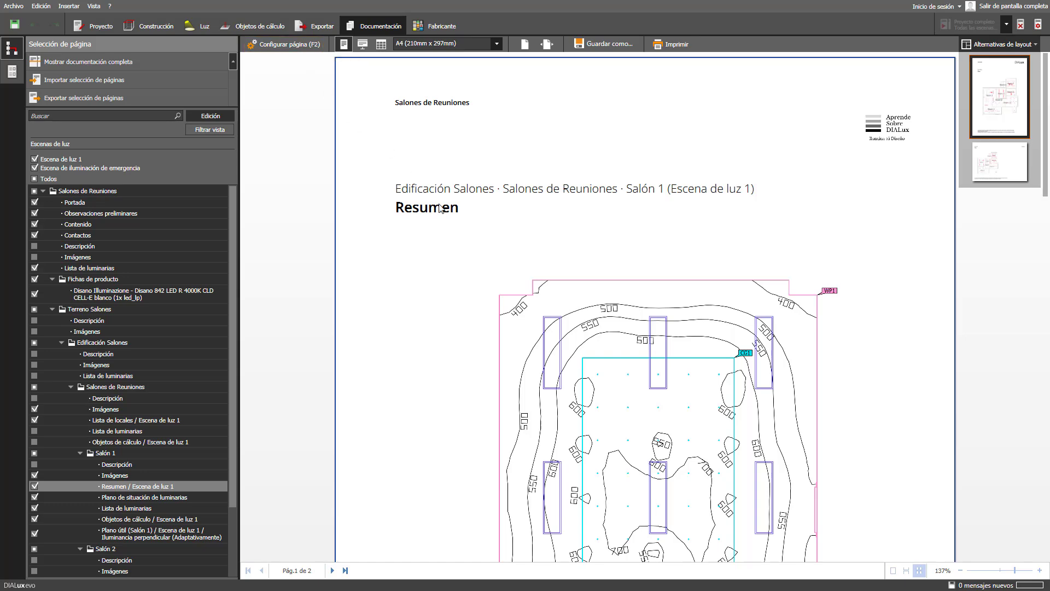
scroll(465, 243, "down", 15)
scroll(466, 244, "down", 4)
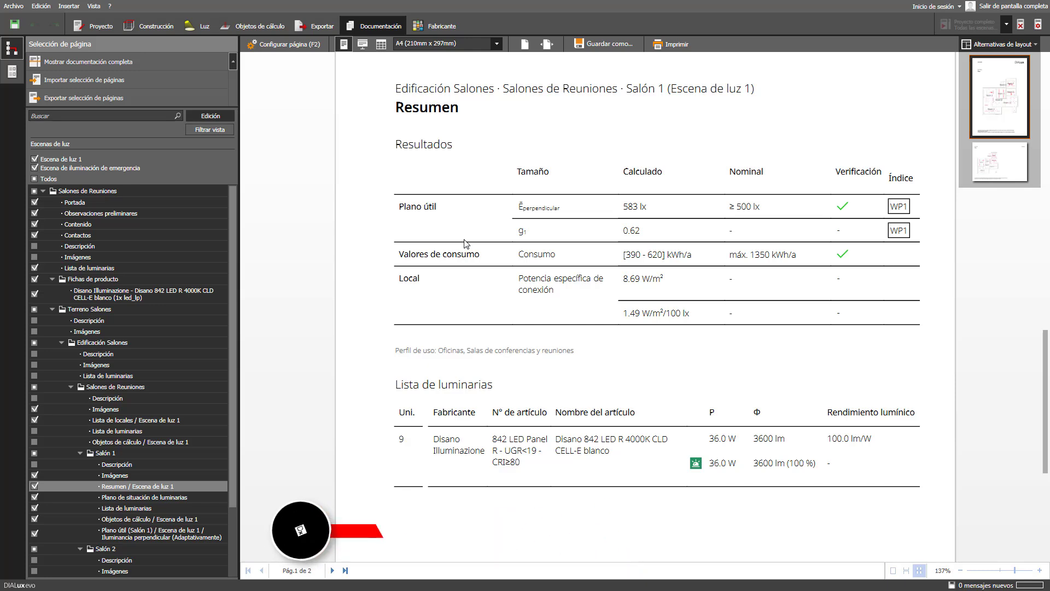
scroll(463, 244, "up", 15)
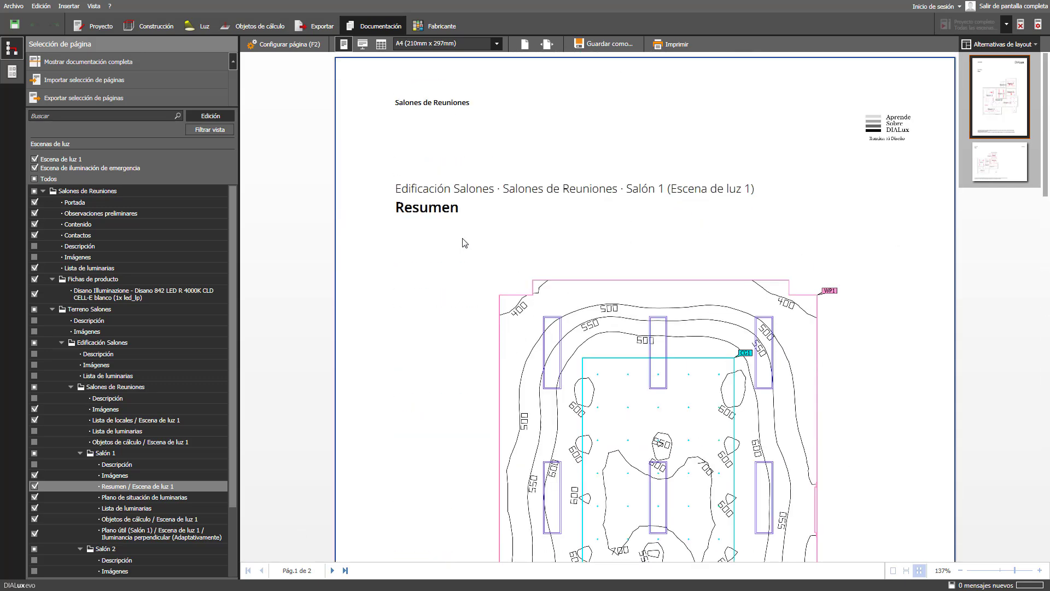
- Exclude Salón 1's luminaire plan and luminaire list pages, then preview its Objetos de cálculo page
left_click(34, 497)
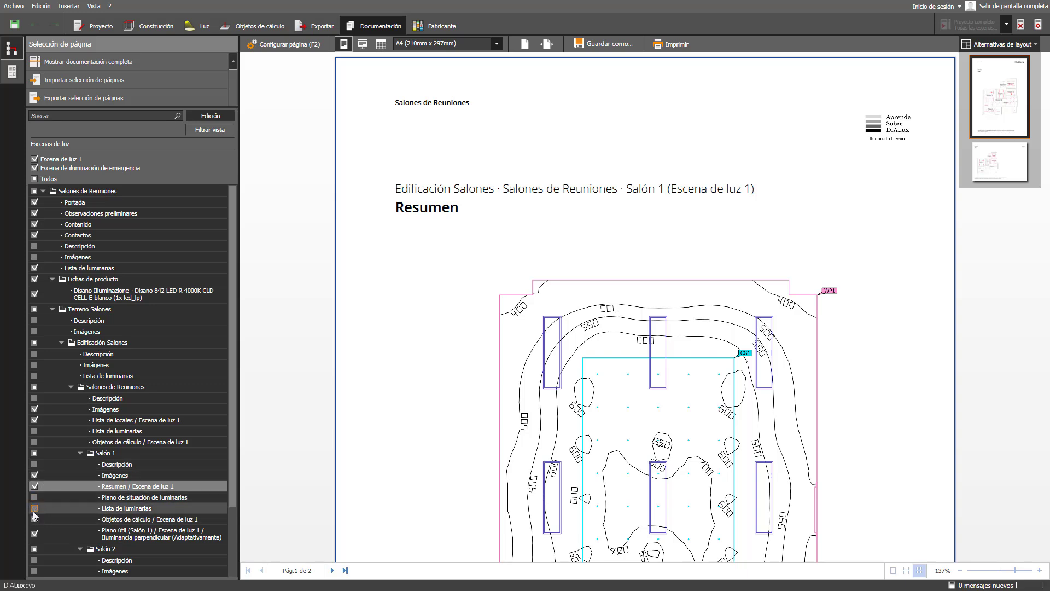
left_click(33, 518)
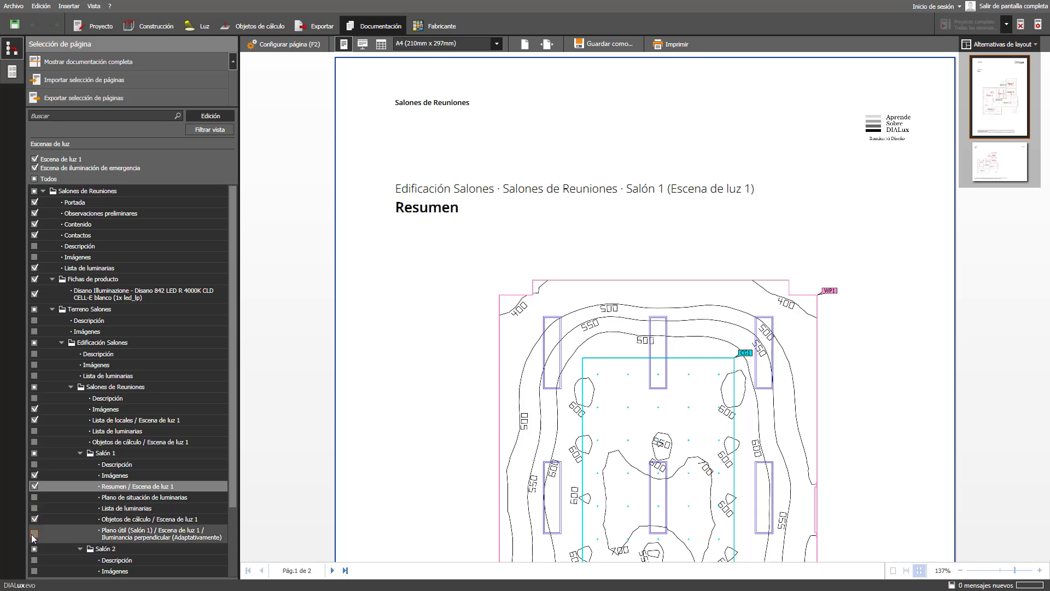
left_click(76, 519)
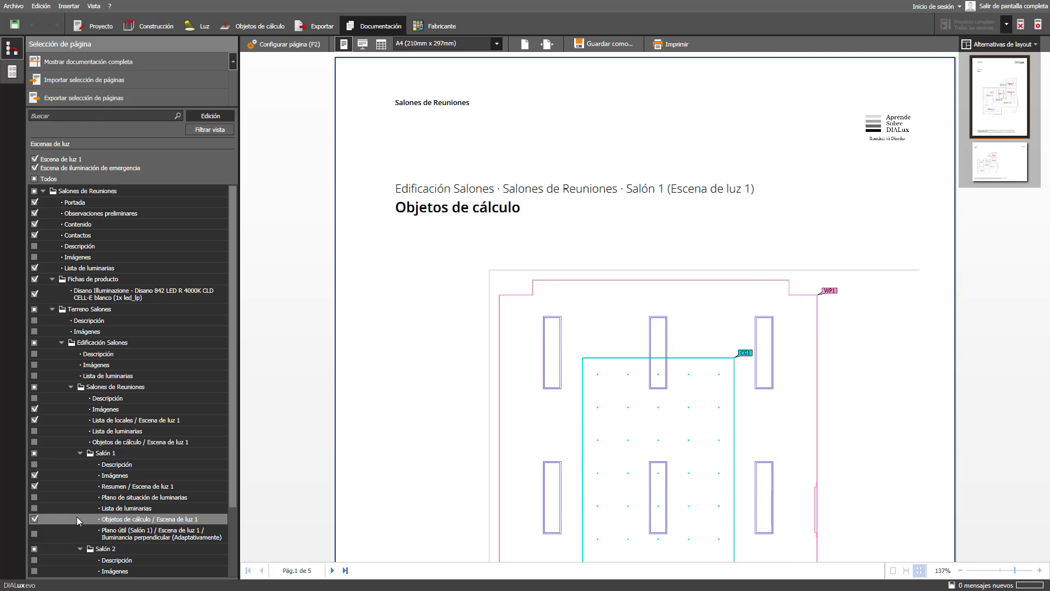
- Enable Colores falsos and switch off exterior contours on Salón 1's Objetos de cálculo plan
left_click(280, 46)
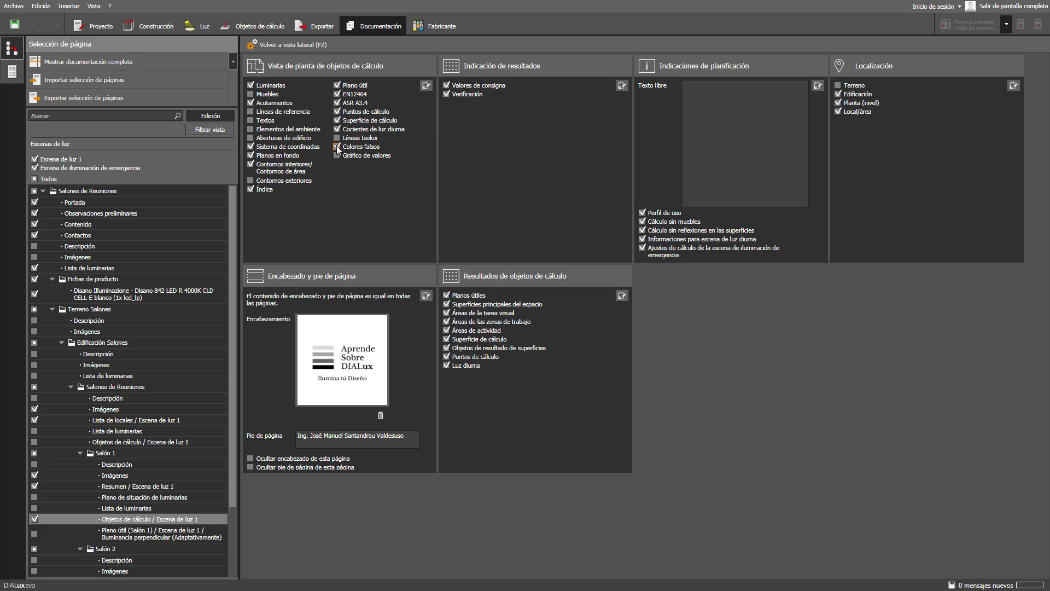
left_click(291, 44)
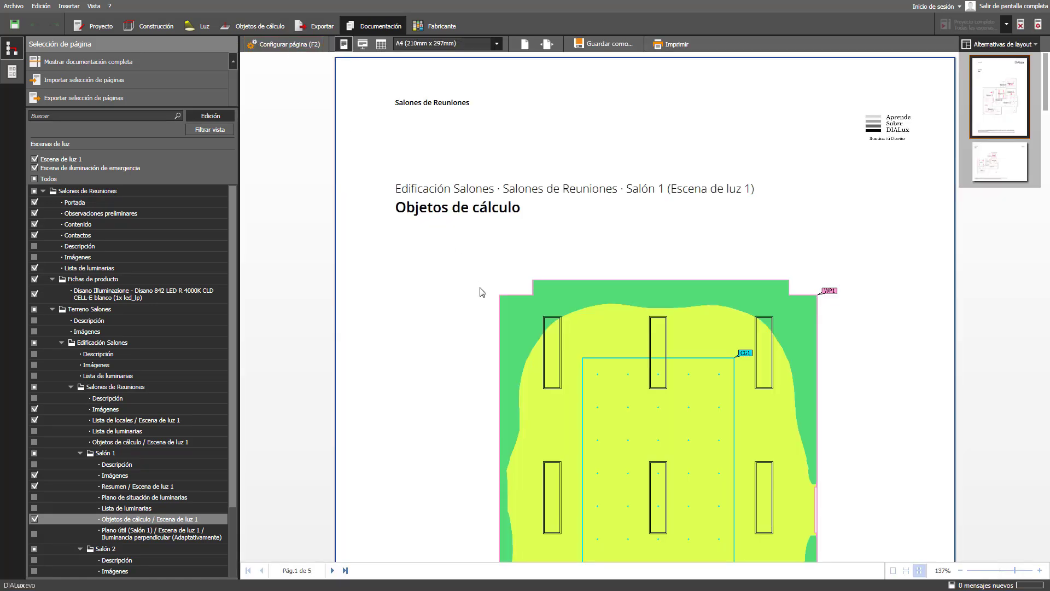
scroll(481, 291, "down", 5)
scroll(481, 291, "down", 15)
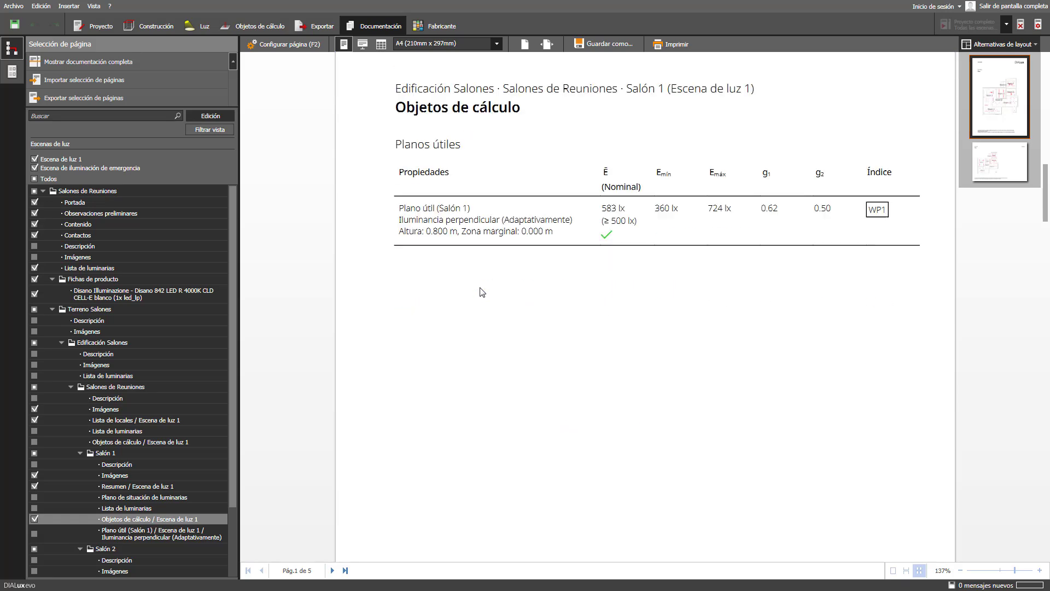
scroll(482, 293, "down", 5)
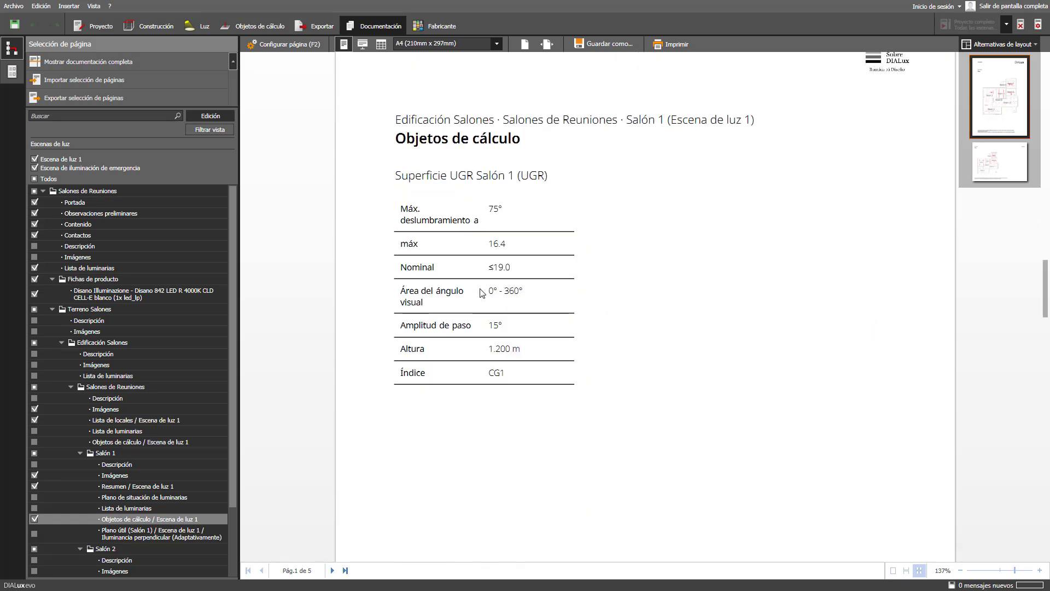
scroll(482, 292, "down", 12)
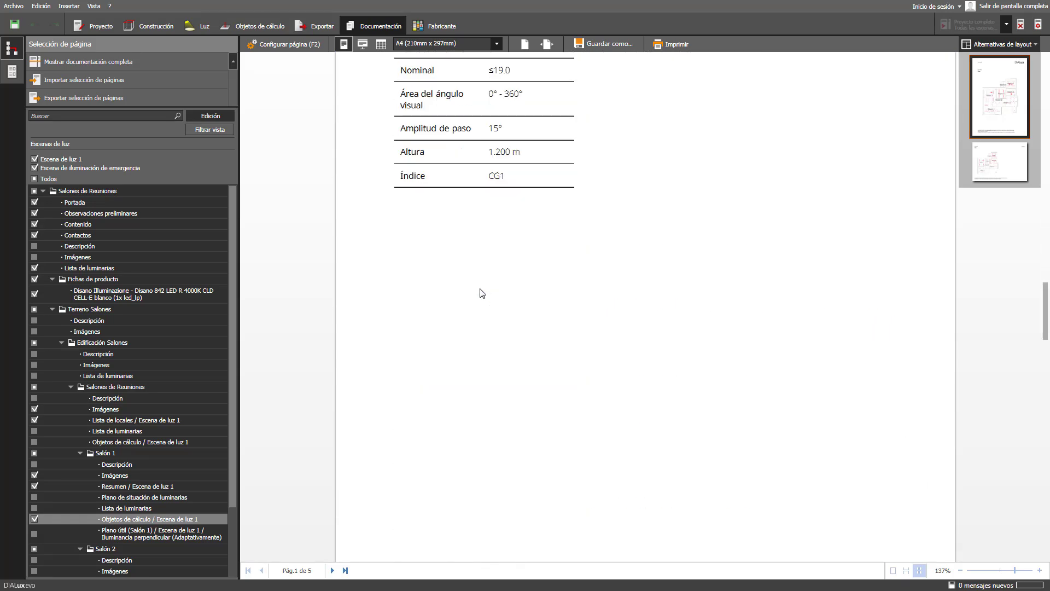
scroll(481, 293, "down", 9)
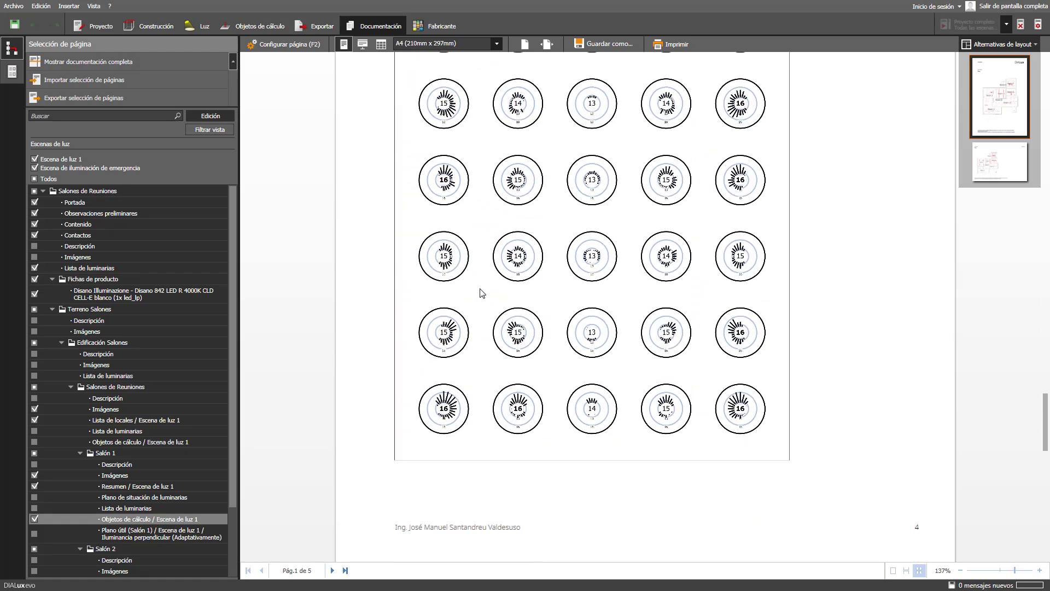
scroll(482, 293, "up", 20)
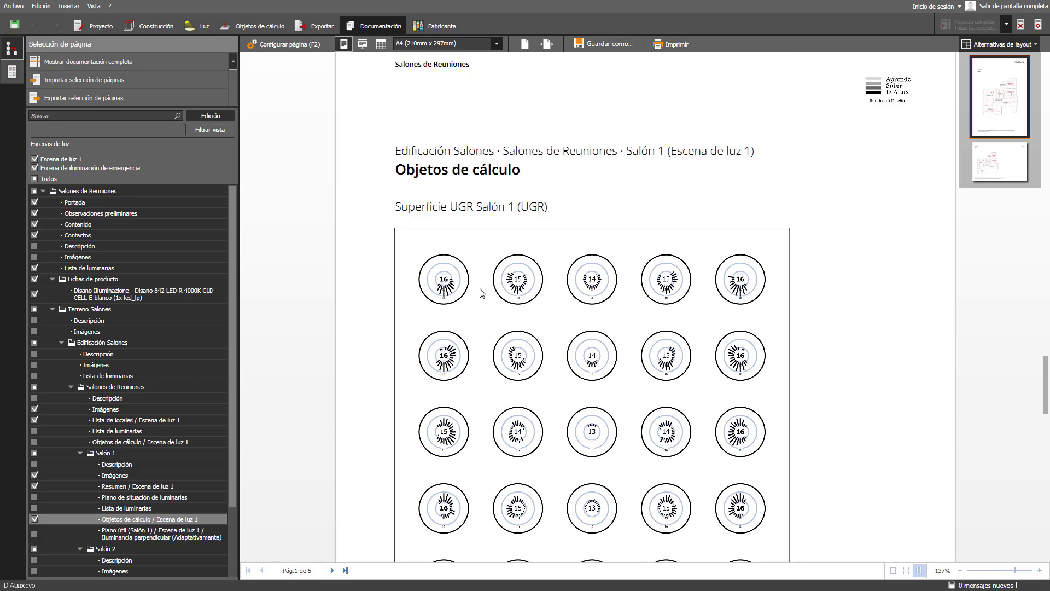
scroll(481, 293, "up", 15)
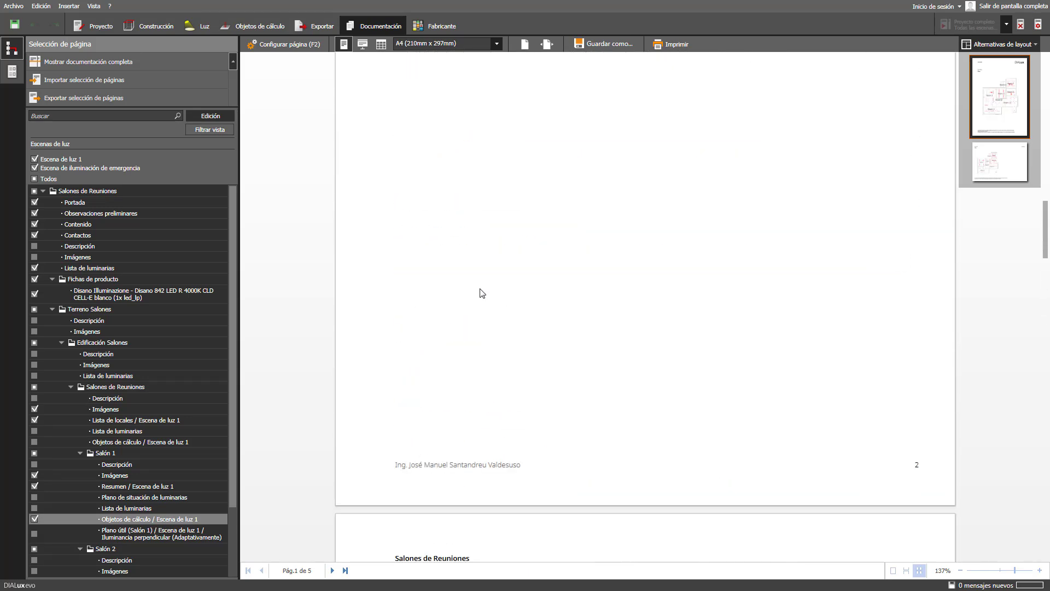
scroll(481, 293, "up", 11)
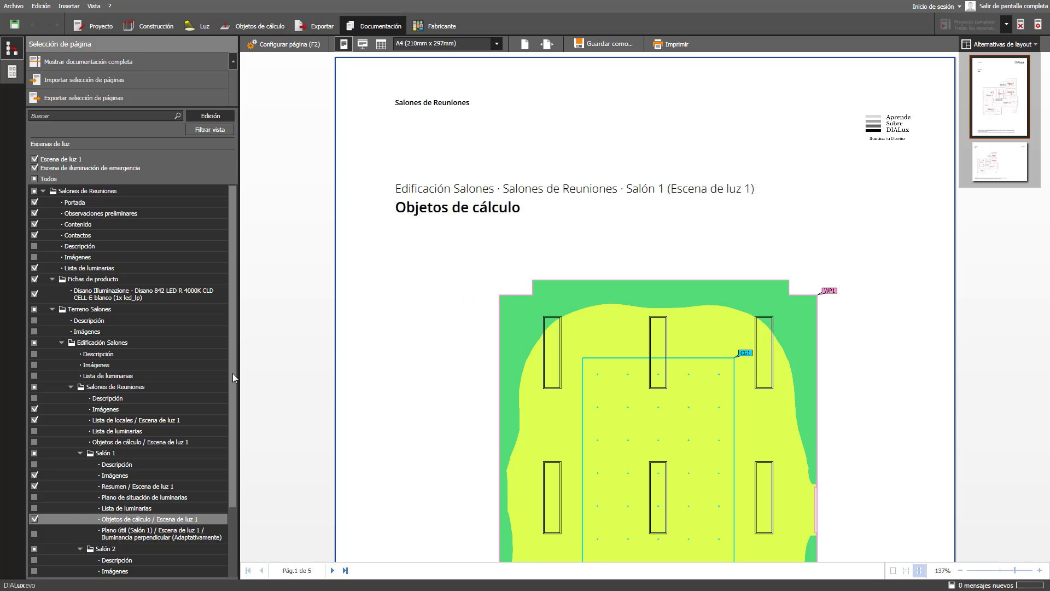
- Include Salón 2's Imágenes page in the report and select it for preview
left_click_drag(232, 373, 234, 457)
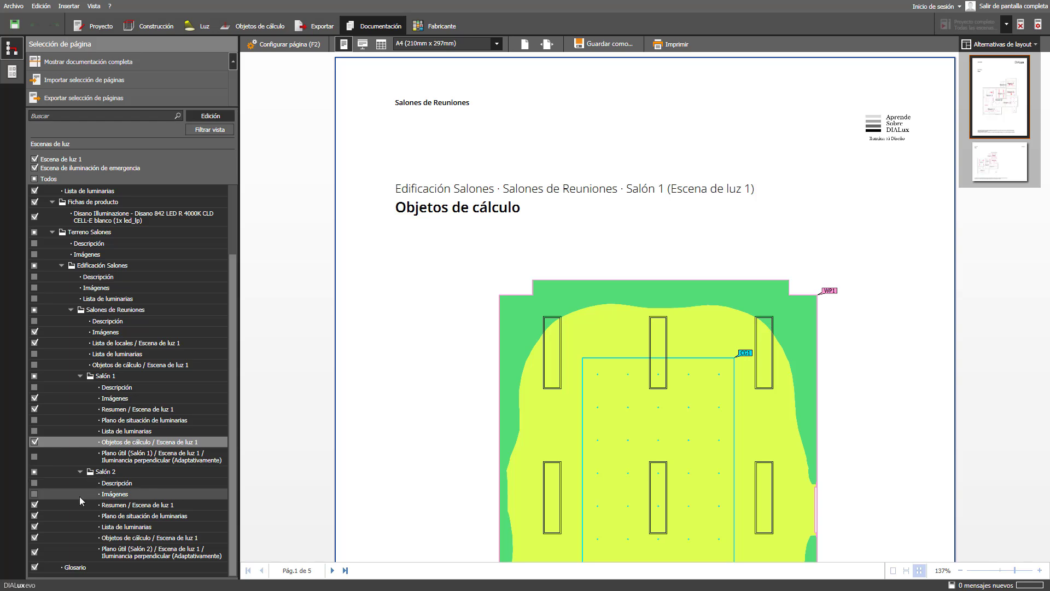
left_click(34, 493)
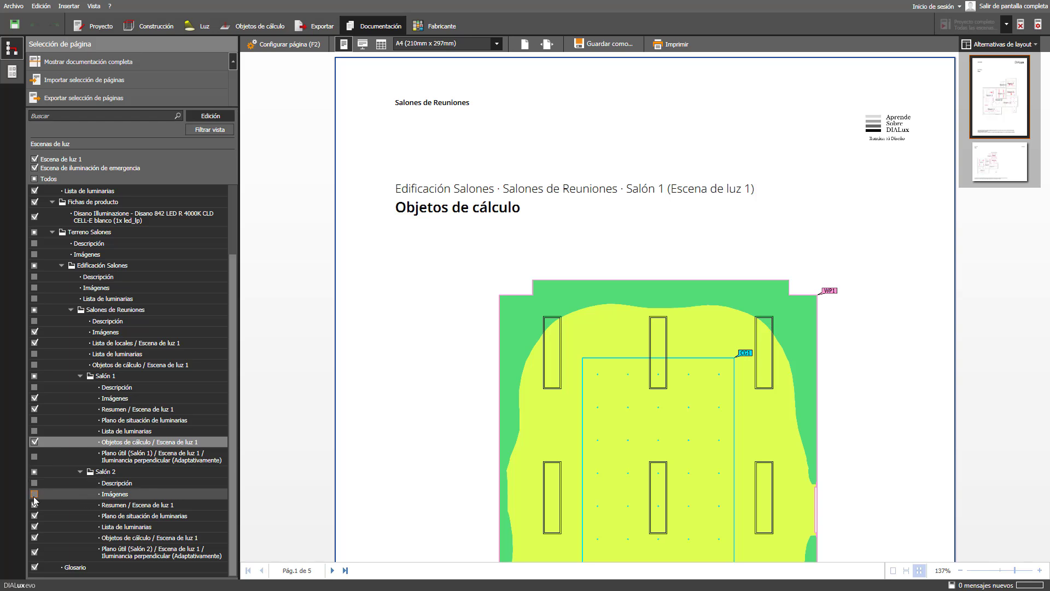
left_click(117, 496)
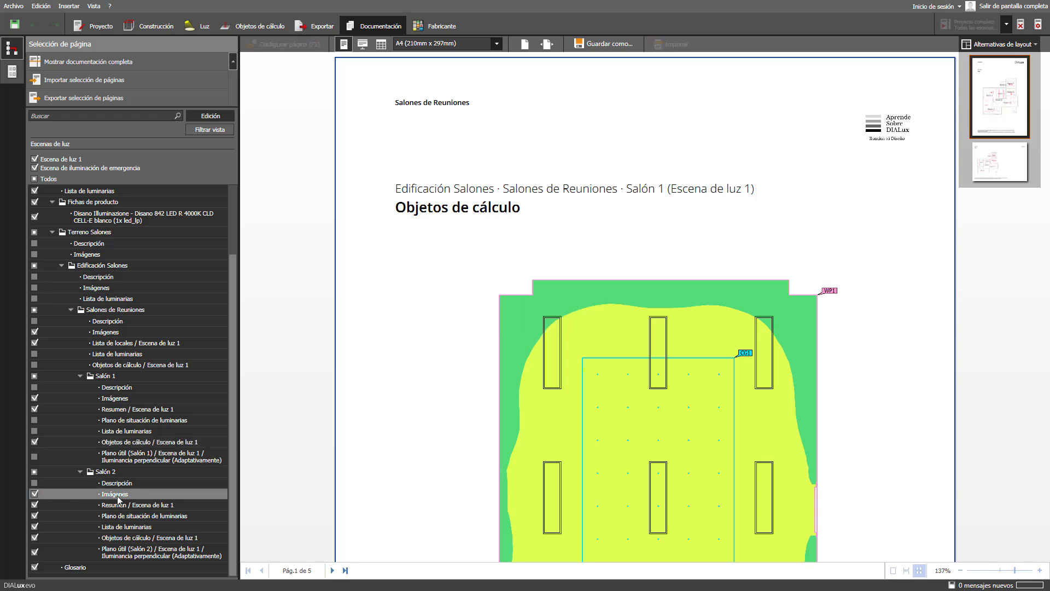
- Place the Salón 2 Central render in a single-image layout, then open Salón 2's Resumen page
left_click(756, 328)
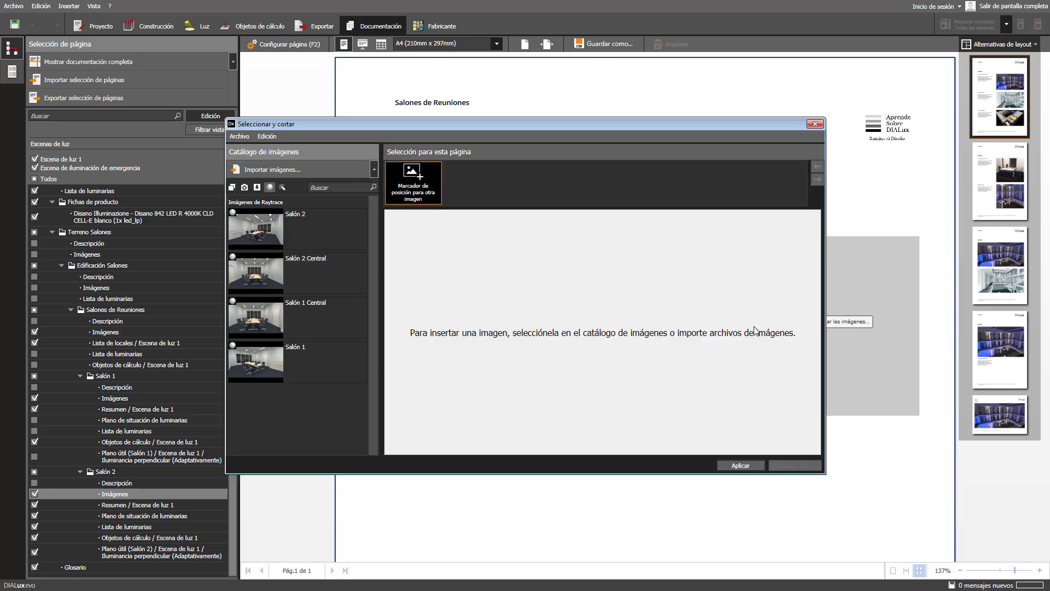
left_click(347, 290)
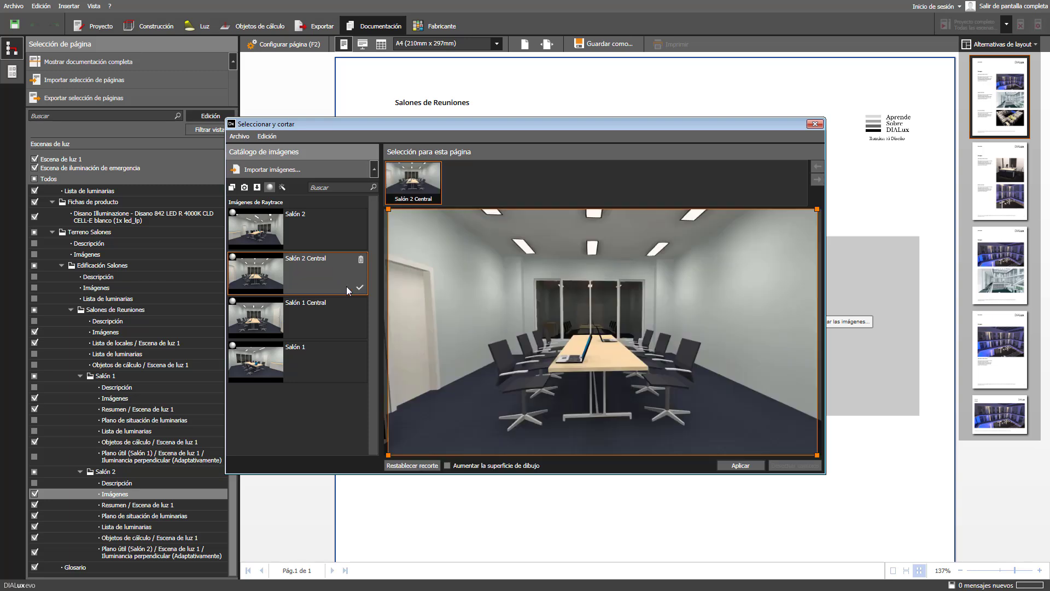
left_click(729, 467)
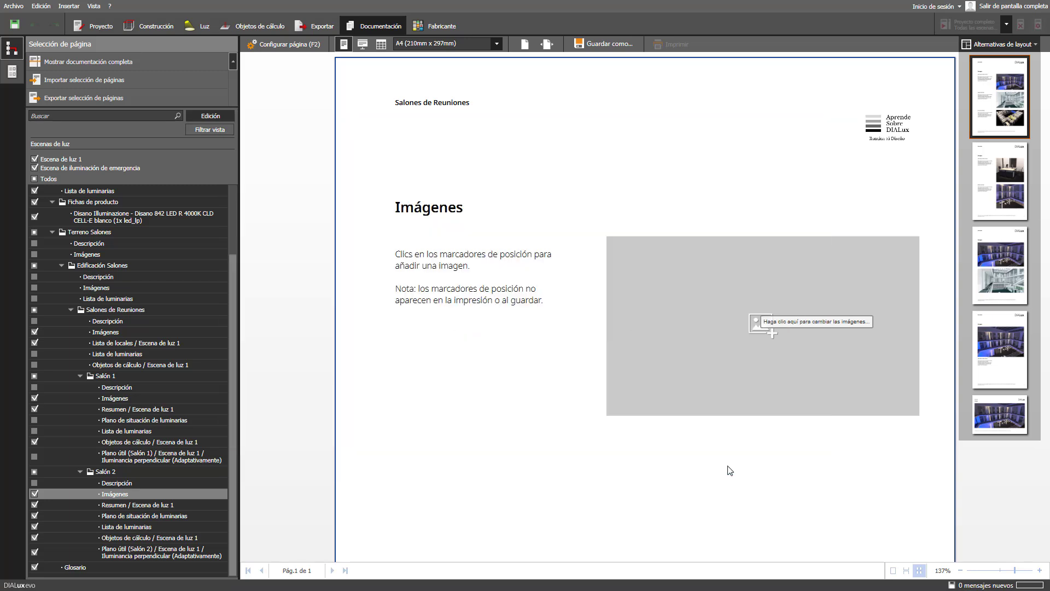
left_click(984, 421)
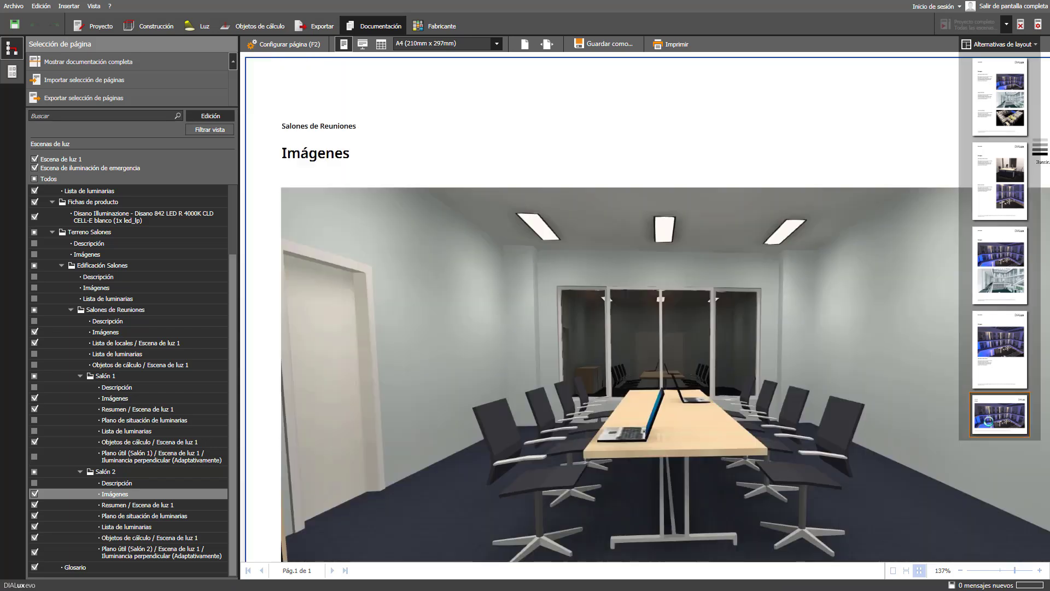
left_click(145, 505)
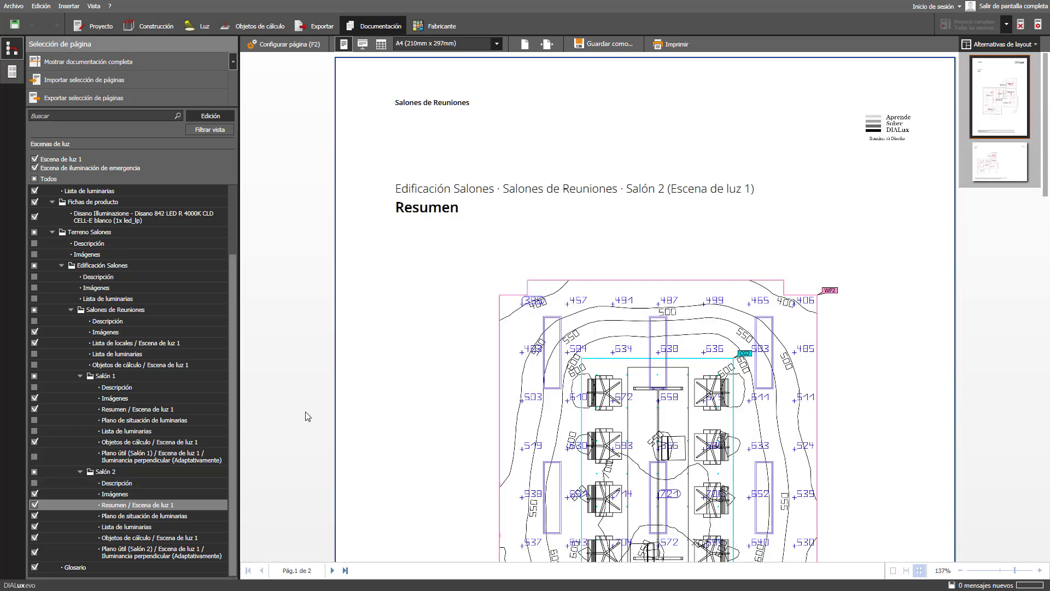
- Turn off Gráfico de valores and furniture so Salón 2's Resumen plan shows isolux contours
left_click(288, 44)
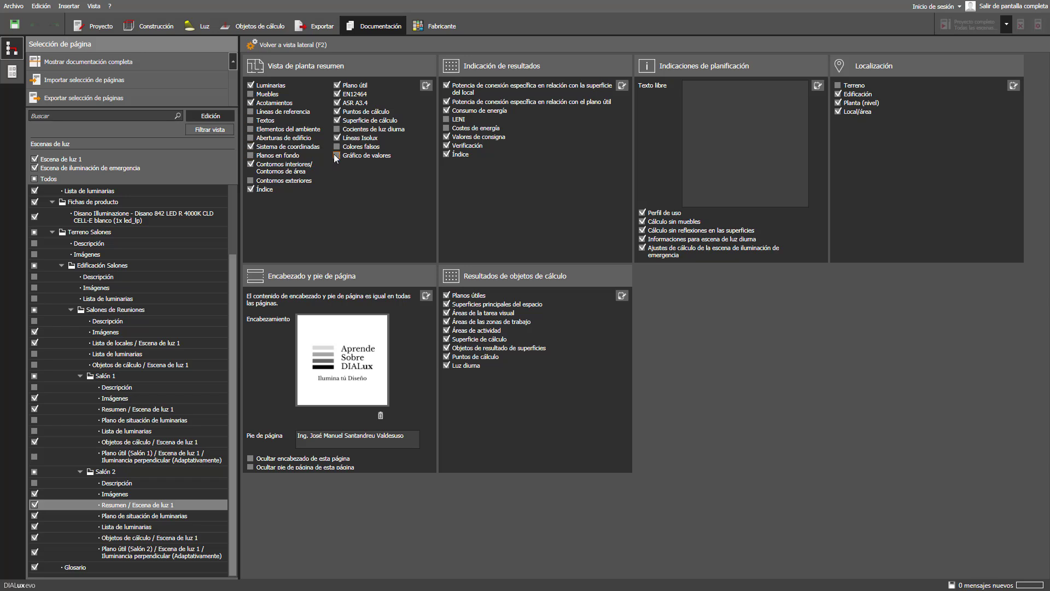
left_click(279, 45)
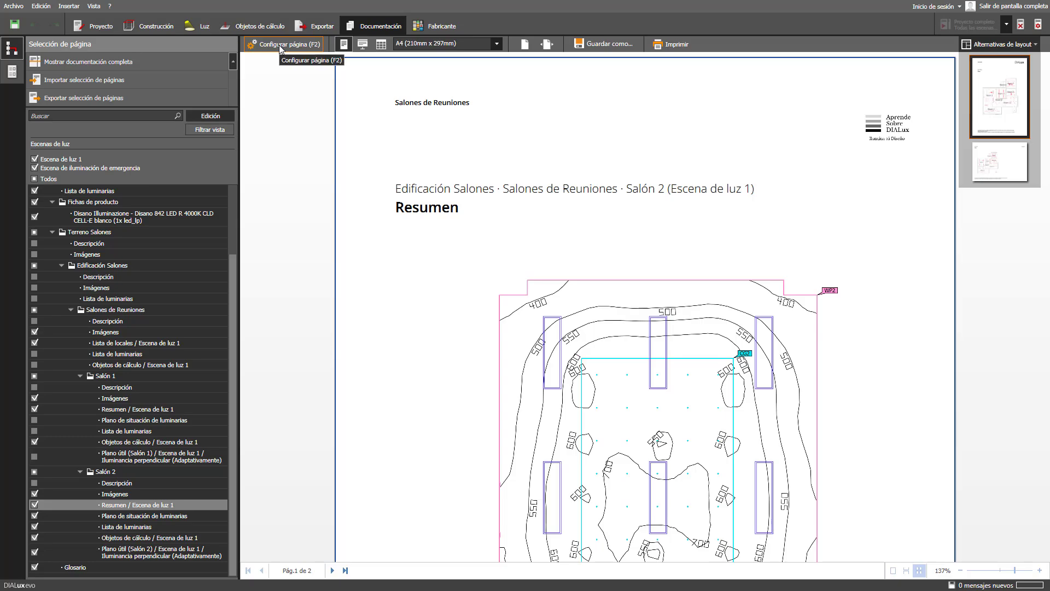
- Exclude Salón 2's luminaire plan, luminaire list and Plano útil pages; show Objetos de cálculo in false colours
left_click(34, 516)
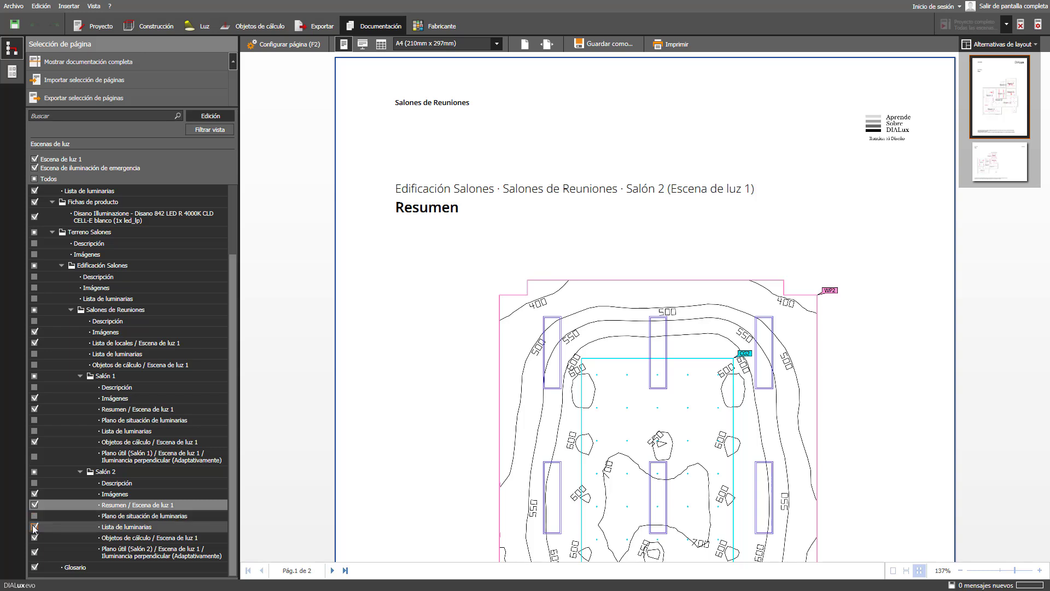
left_click(35, 527)
left_click(34, 553)
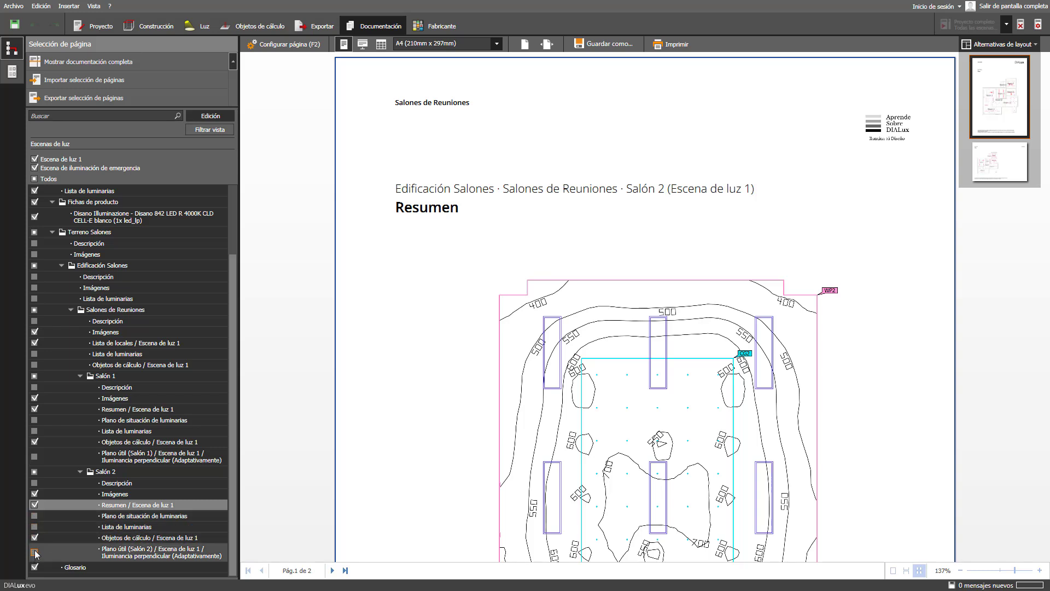
left_click(68, 537)
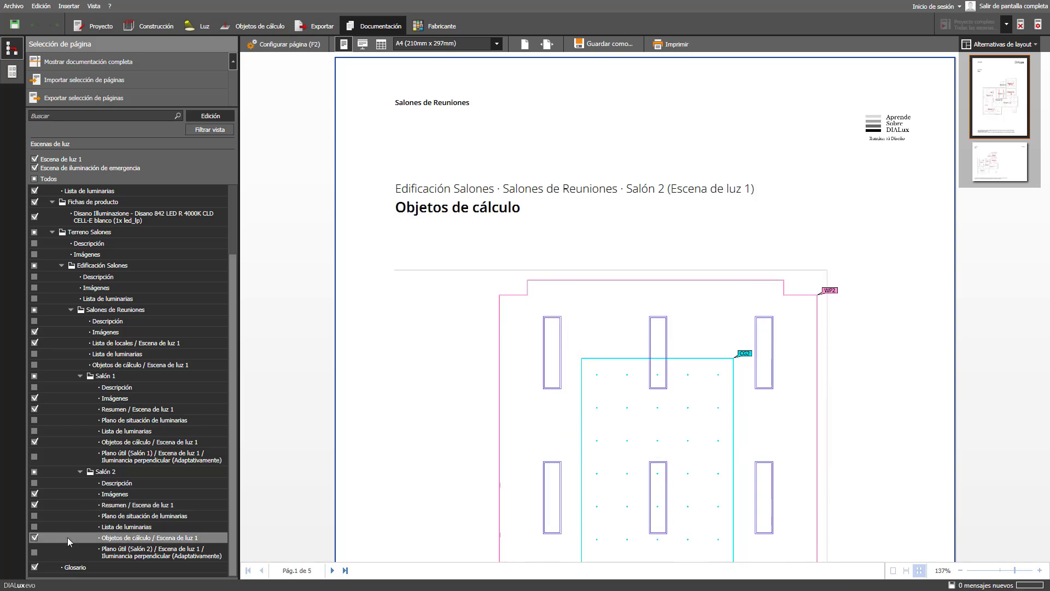
left_click(280, 46)
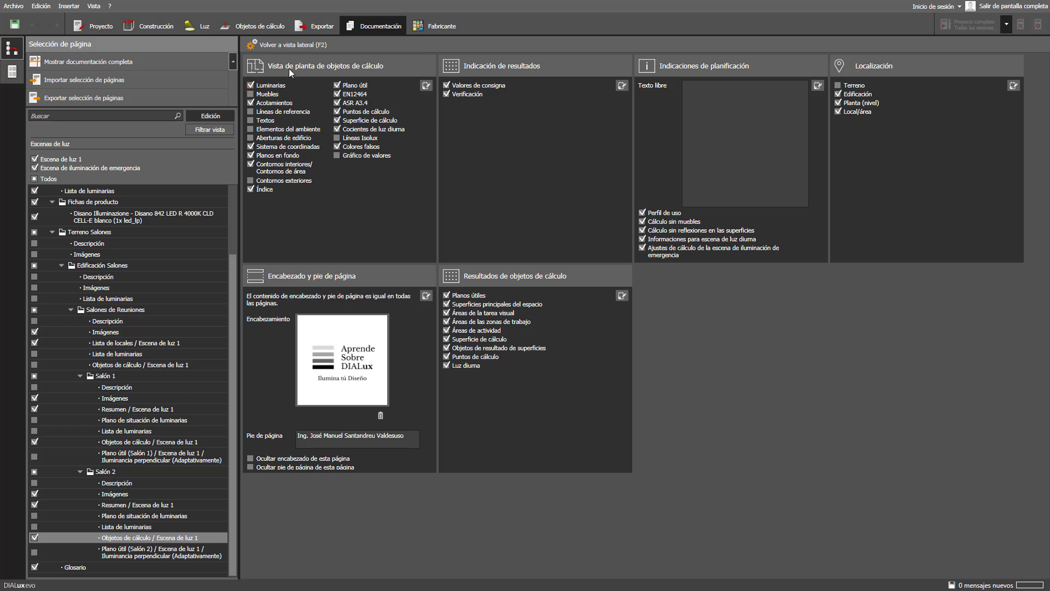
left_click(280, 45)
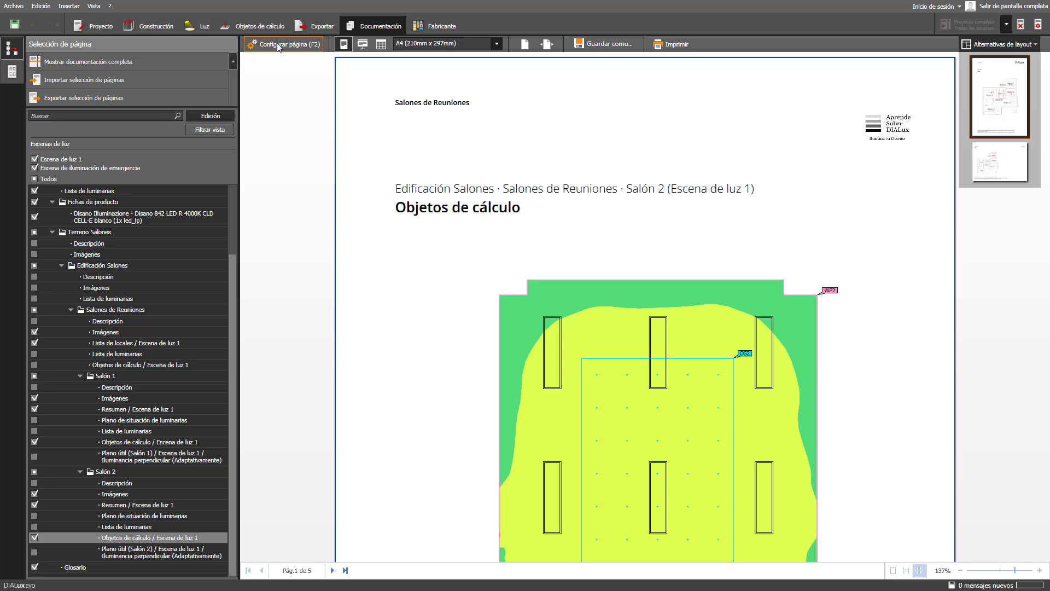
- Generate the full 31-page report and bring up its PDF export settings (all pages, 300 dpi)
left_click(179, 63)
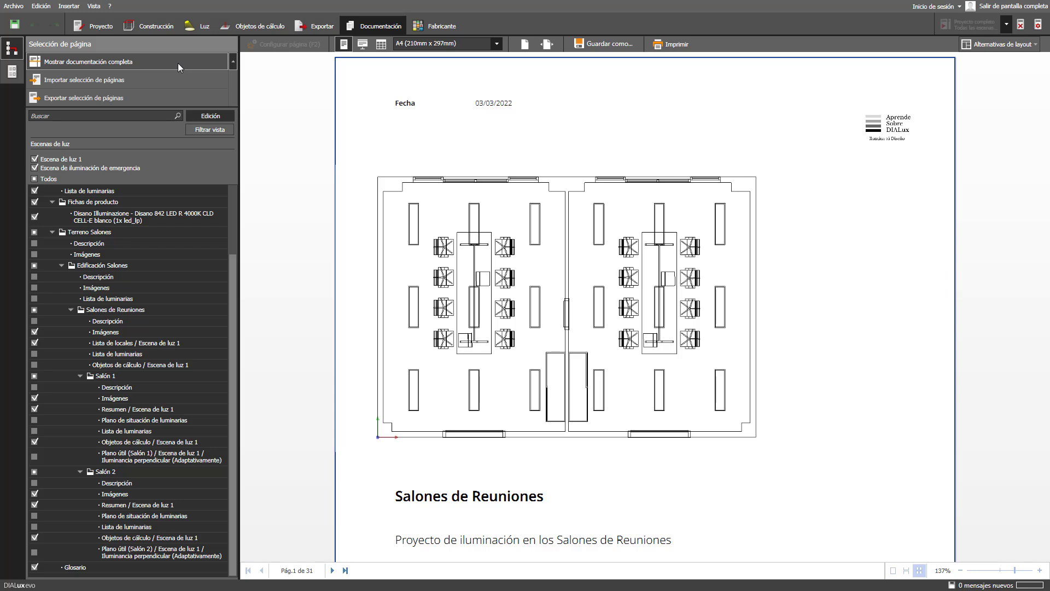
left_click(603, 45)
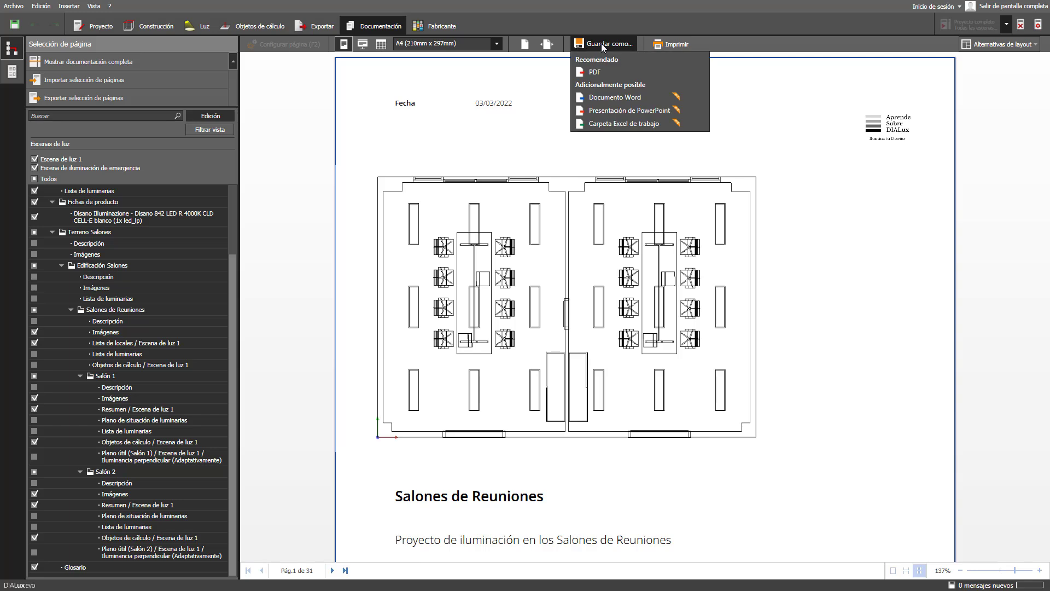
left_click(596, 72)
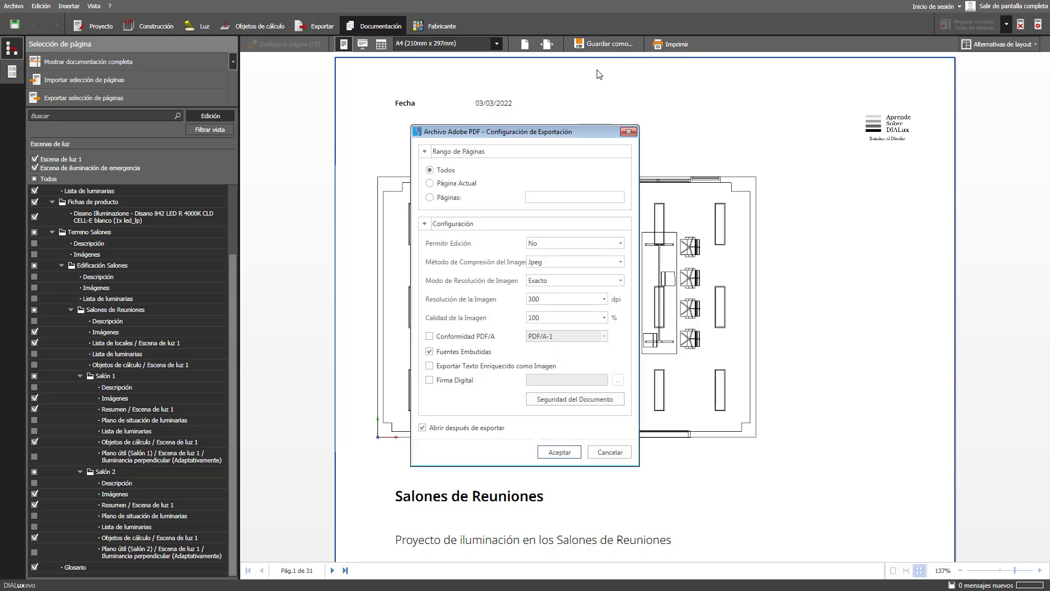
- Accept the export settings and save Salones de Reuniones_Informe.pdf in the Salones de Reuniones folder
left_click(558, 451)
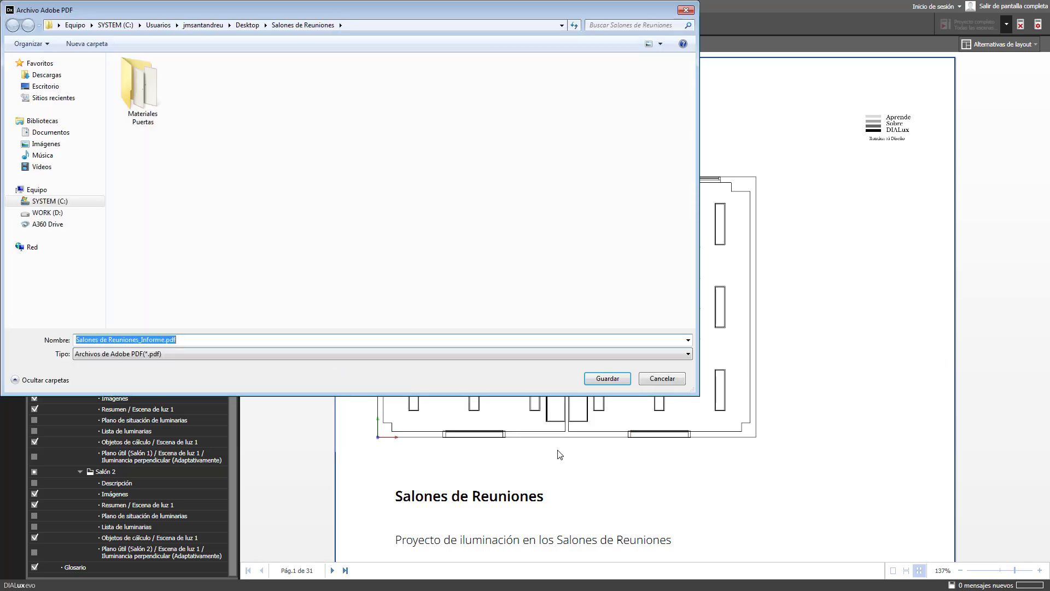
left_click(614, 380)
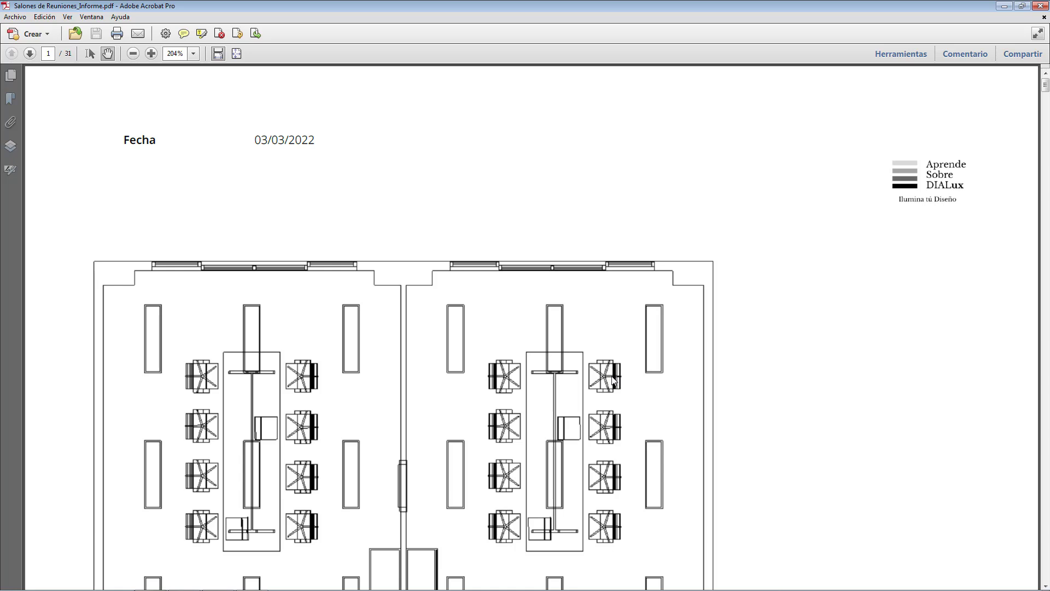
- Fit a full page in Acrobat and page through the report to the Glosario on page 27
left_click(237, 53)
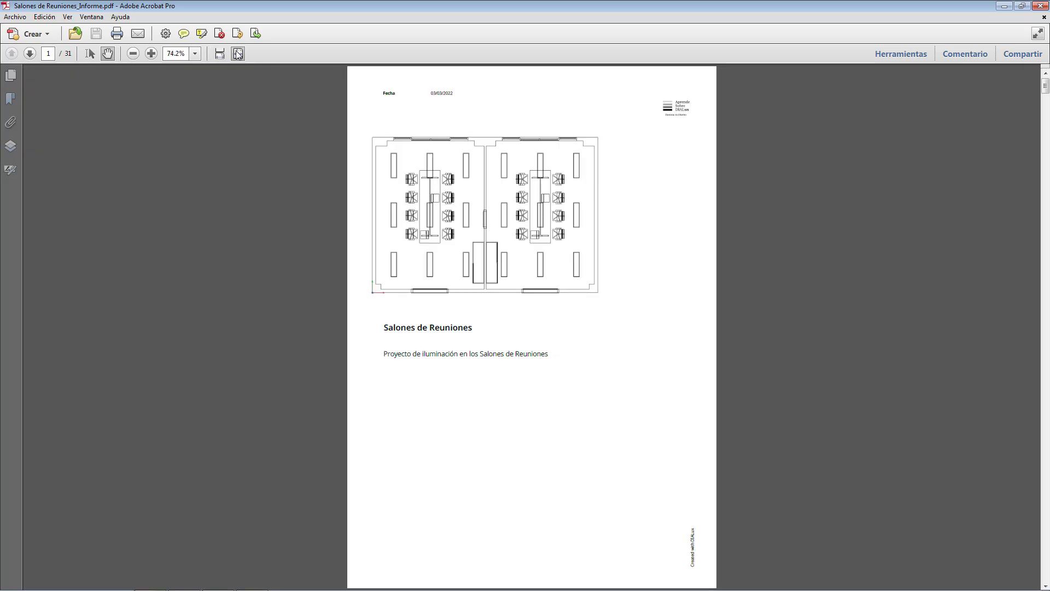
scroll(238, 54, "down", 1)
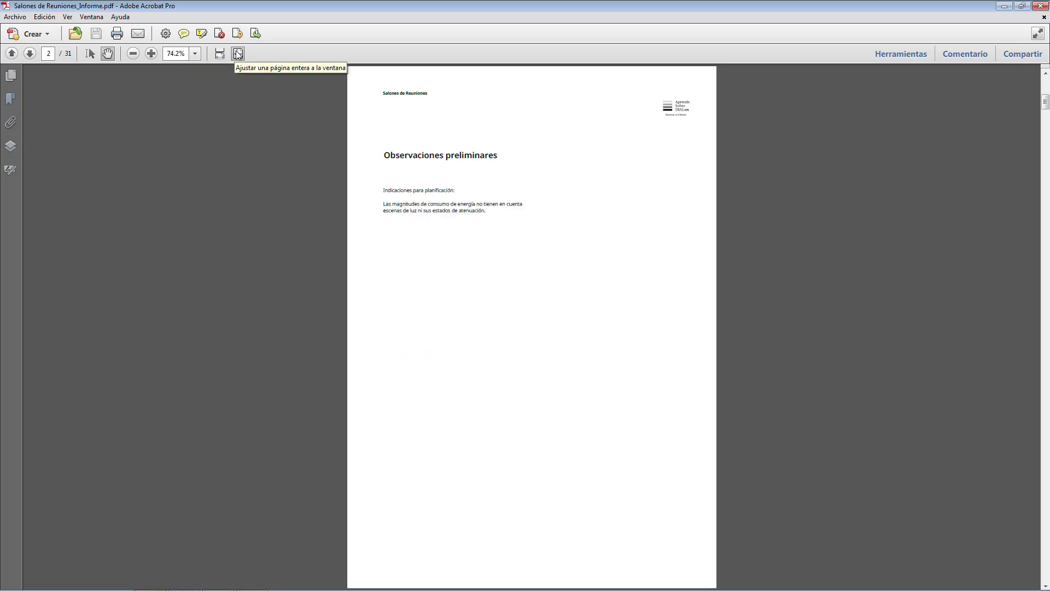
scroll(237, 54, "down", 1)
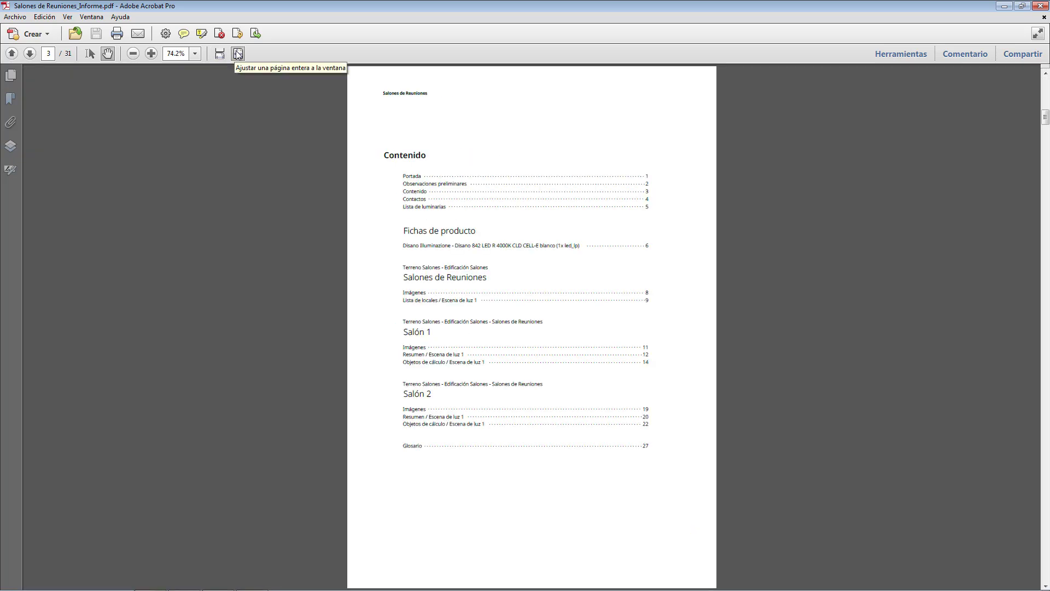
scroll(238, 53, "down", 1)
scroll(237, 53, "down", 1)
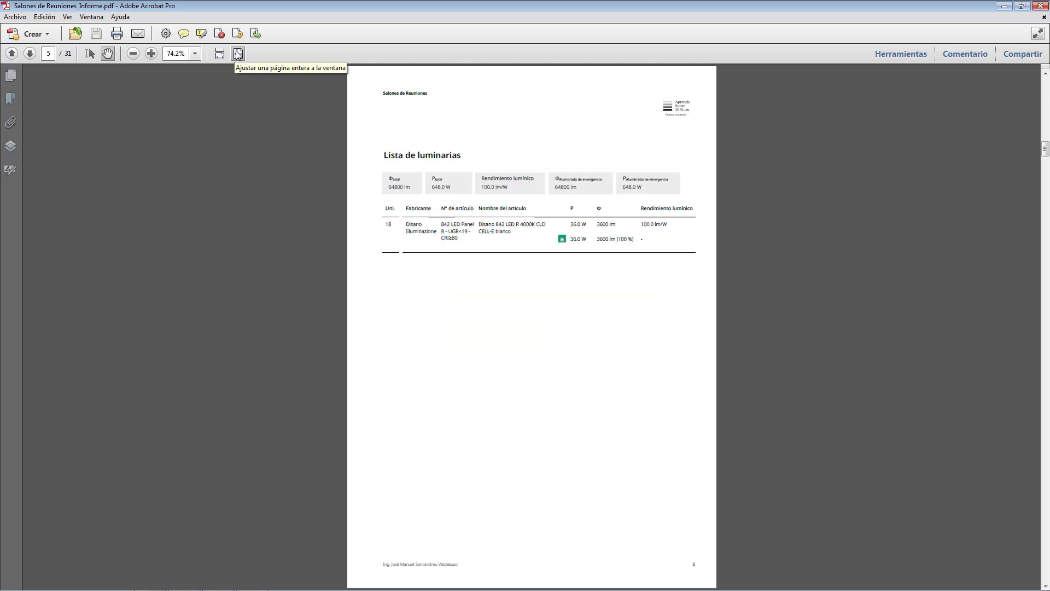
scroll(238, 54, "down", 1)
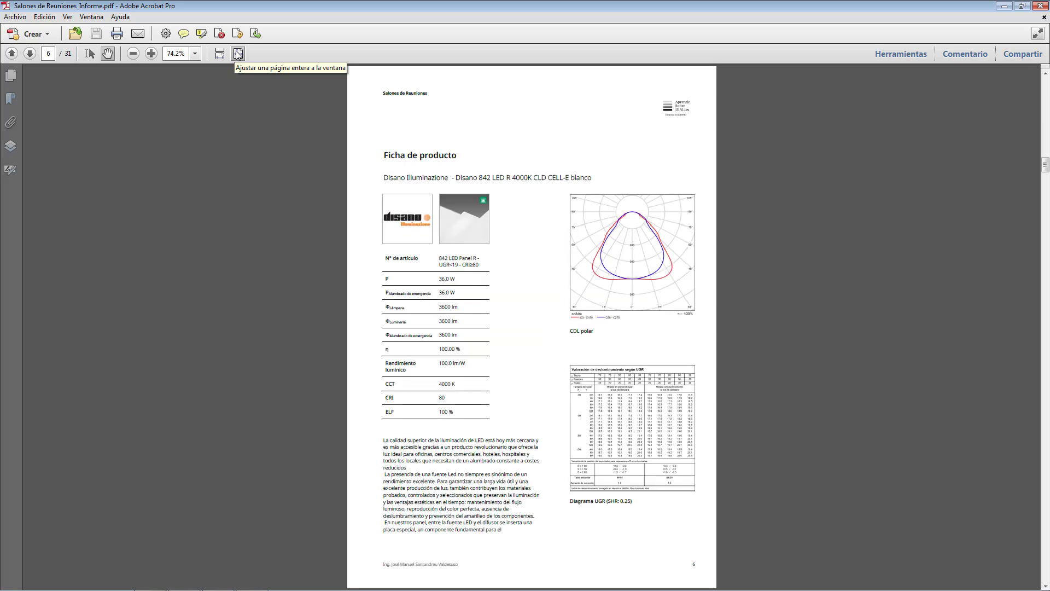
scroll(237, 53, "down", 1)
scroll(237, 53, "down", 1)
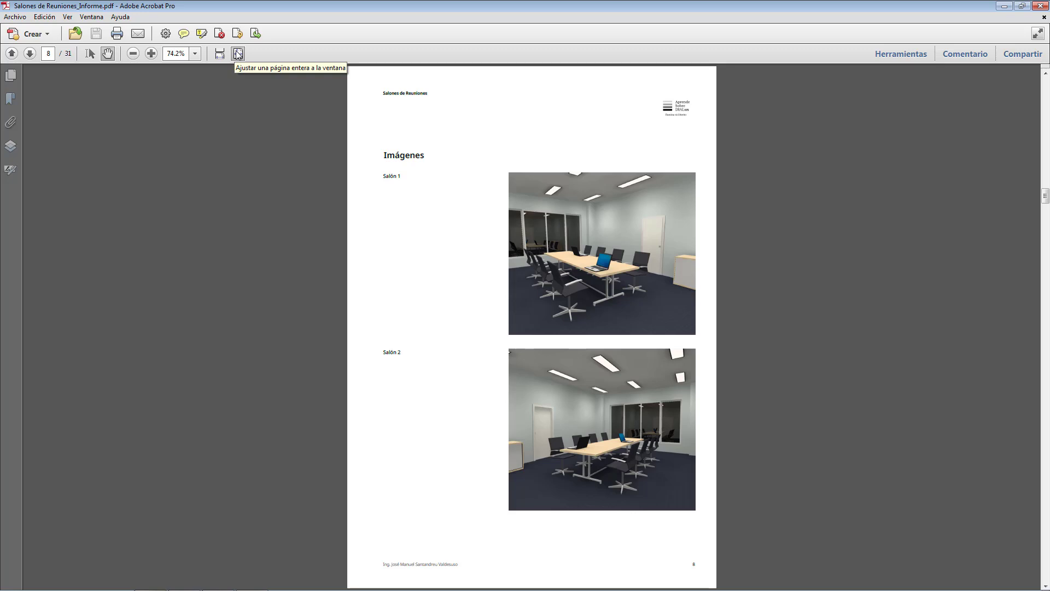
scroll(237, 53, "down", 1)
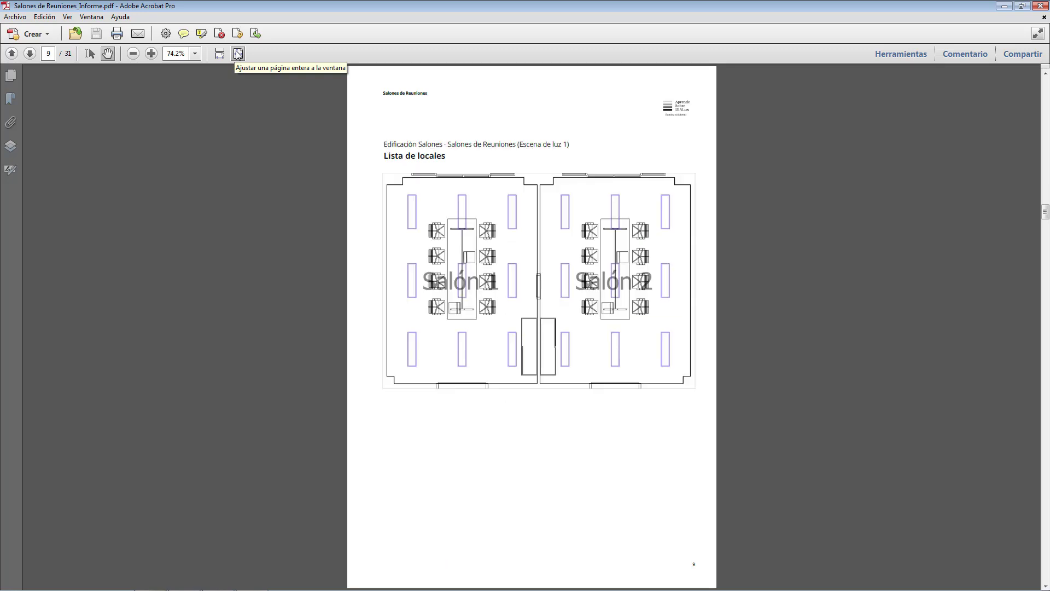
scroll(238, 53, "down", 1)
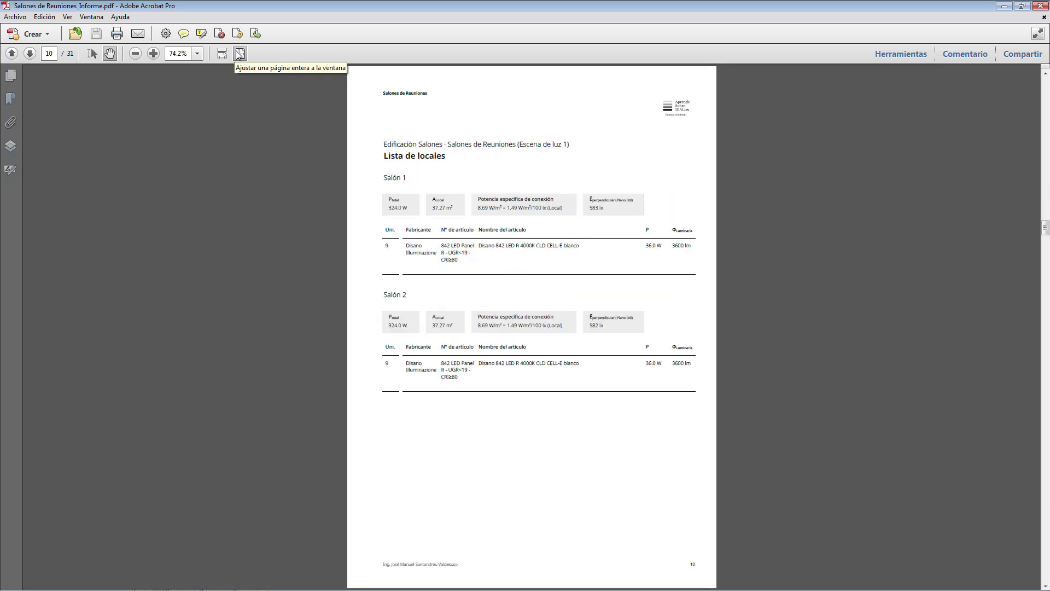
scroll(239, 53, "down", 1)
scroll(239, 53, "down", 1)
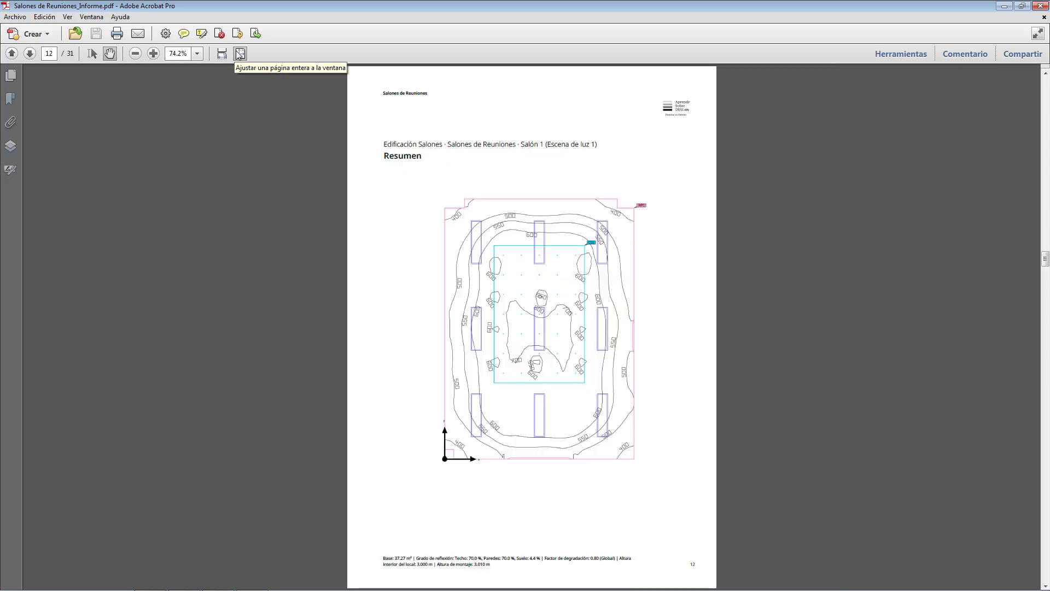
scroll(239, 54, "down", 1)
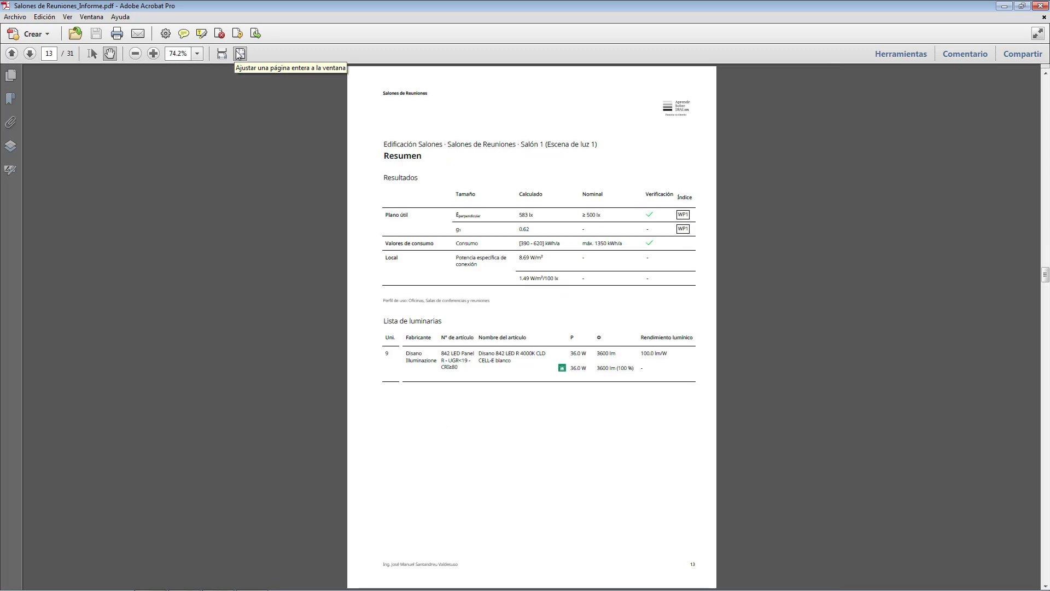
scroll(239, 54, "down", 1)
scroll(239, 53, "down", 1)
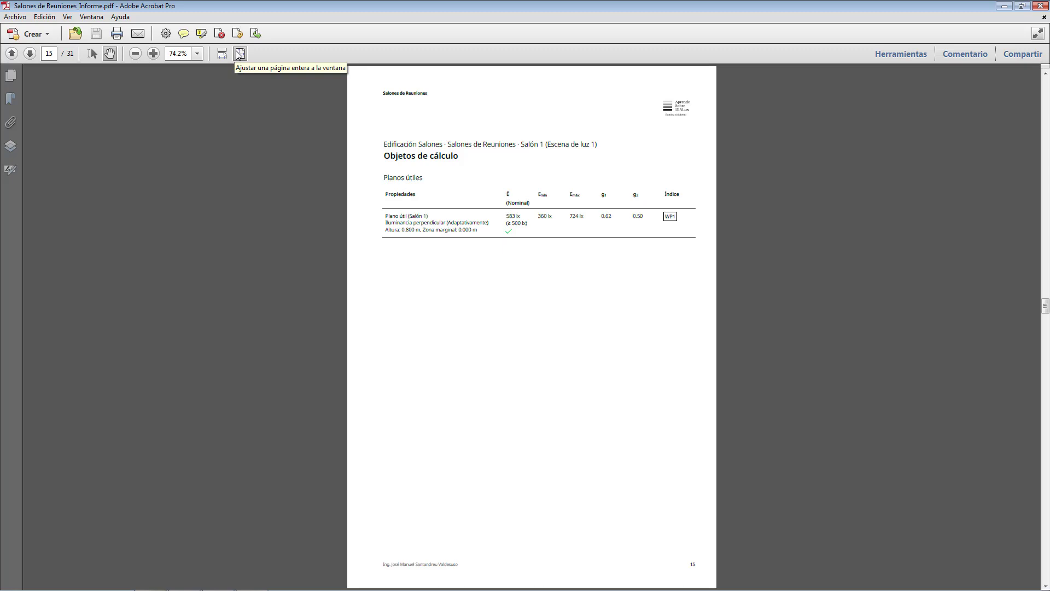
scroll(239, 54, "down", 1)
scroll(239, 53, "down", 1)
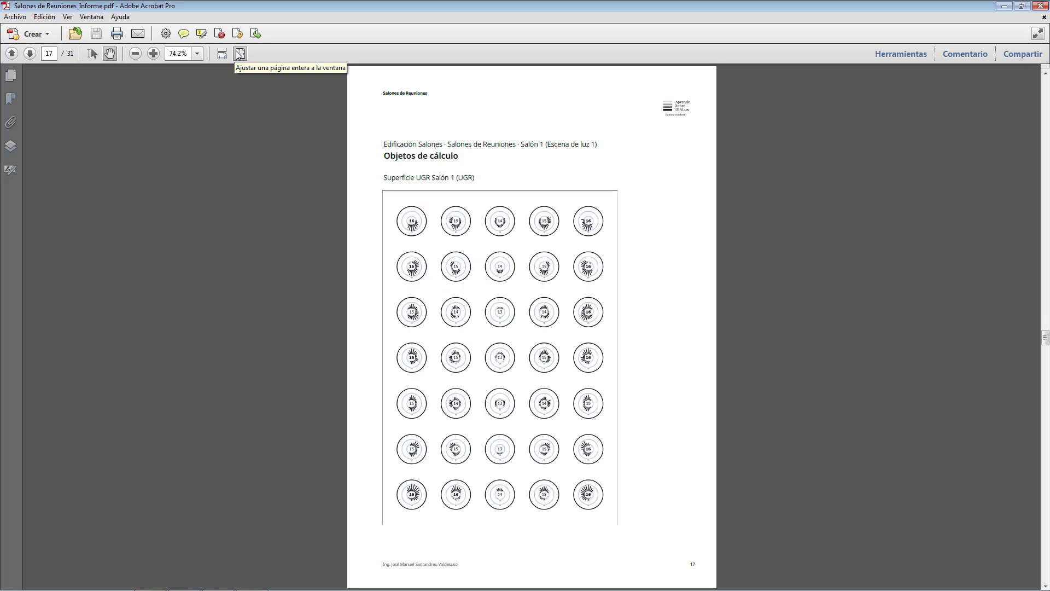
scroll(239, 54, "down", 1)
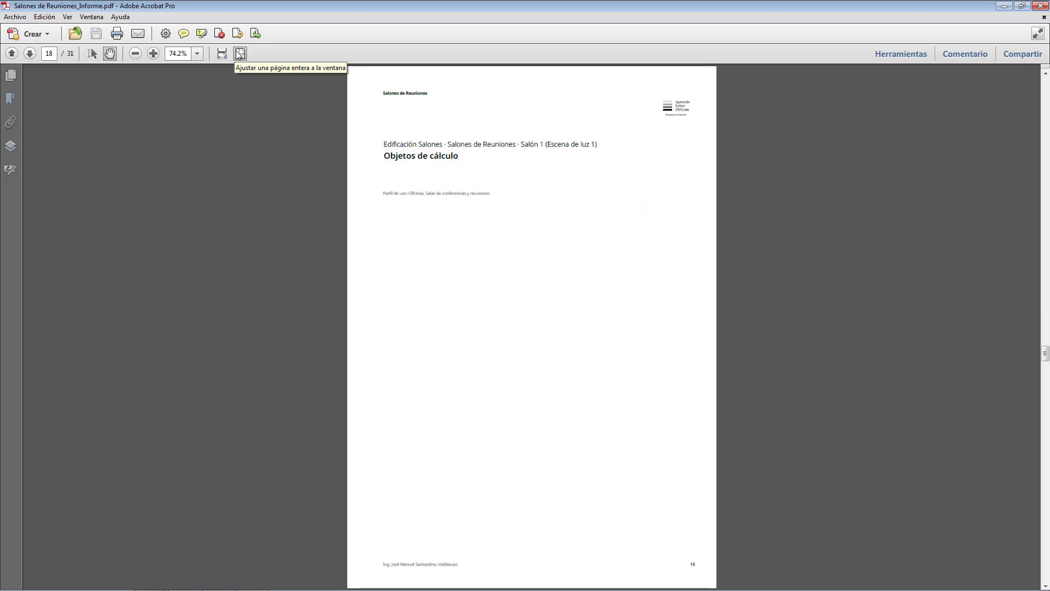
scroll(239, 54, "down", 1)
scroll(238, 54, "down", 1)
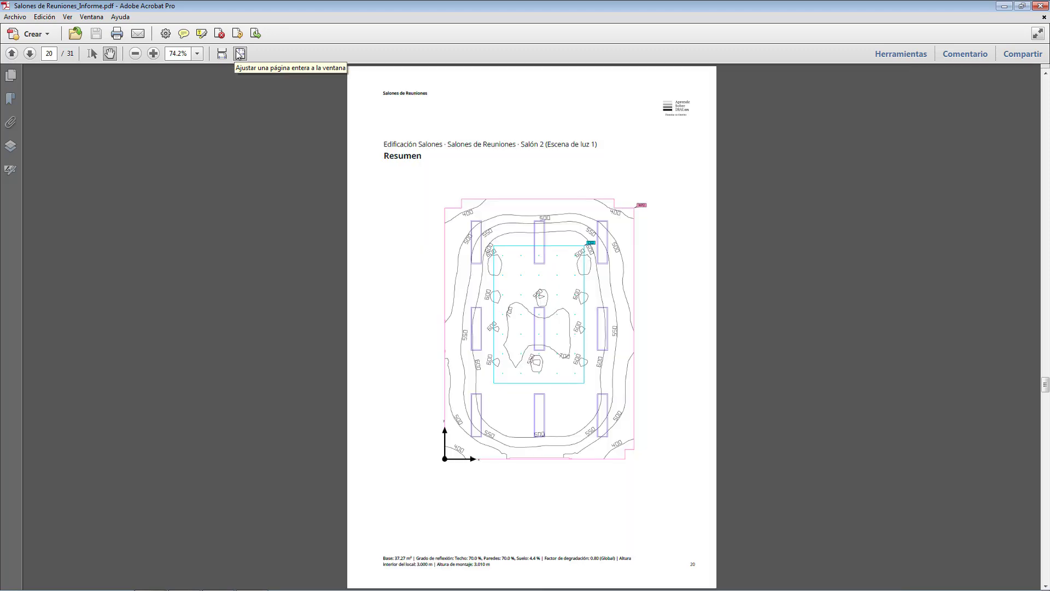
scroll(239, 54, "down", 1)
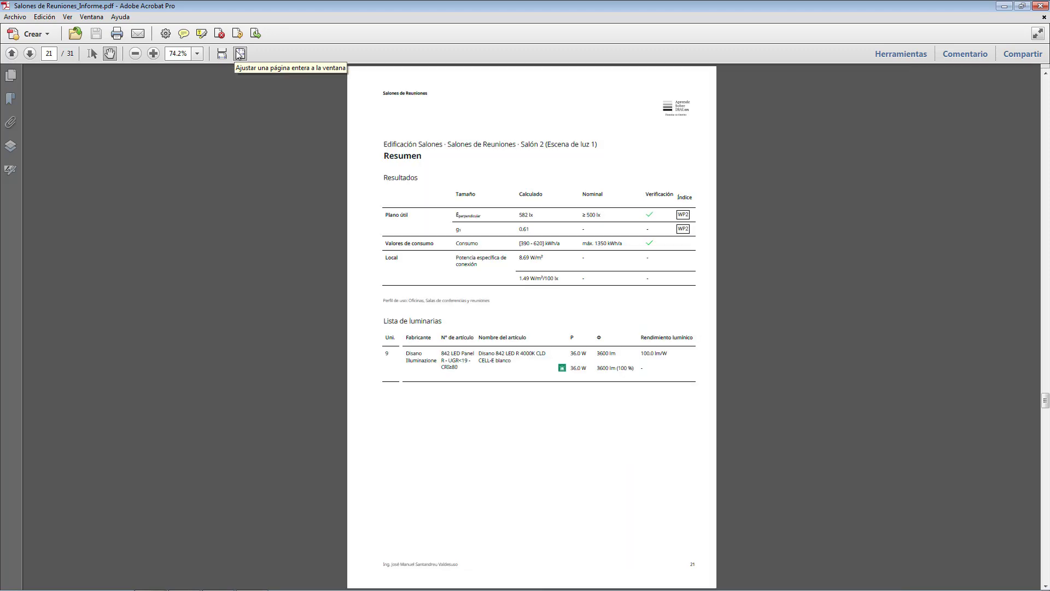
scroll(239, 54, "down", 1)
scroll(239, 54, "down", 1)
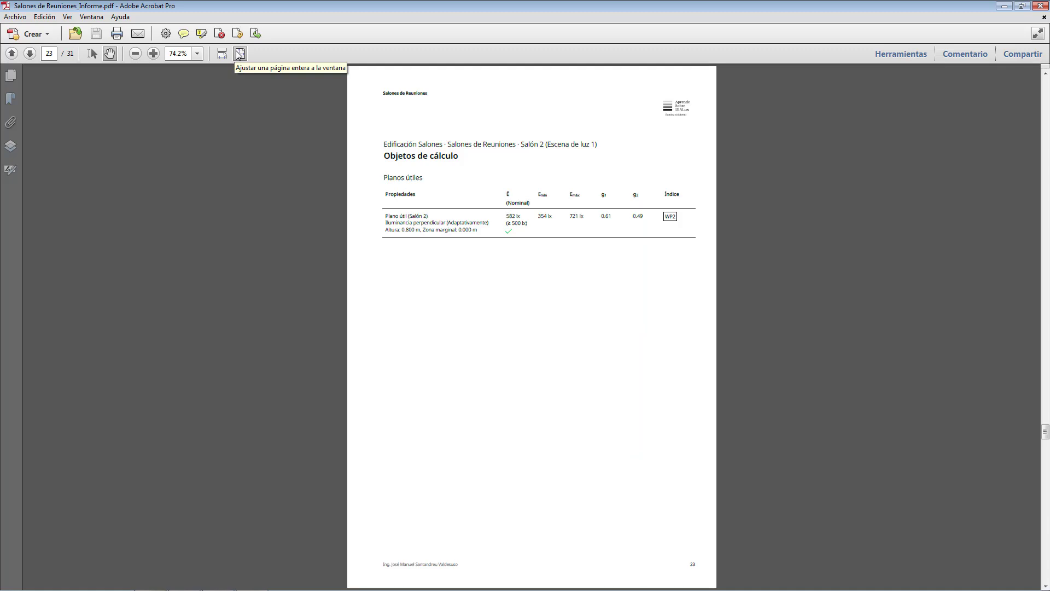
scroll(239, 54, "down", 1)
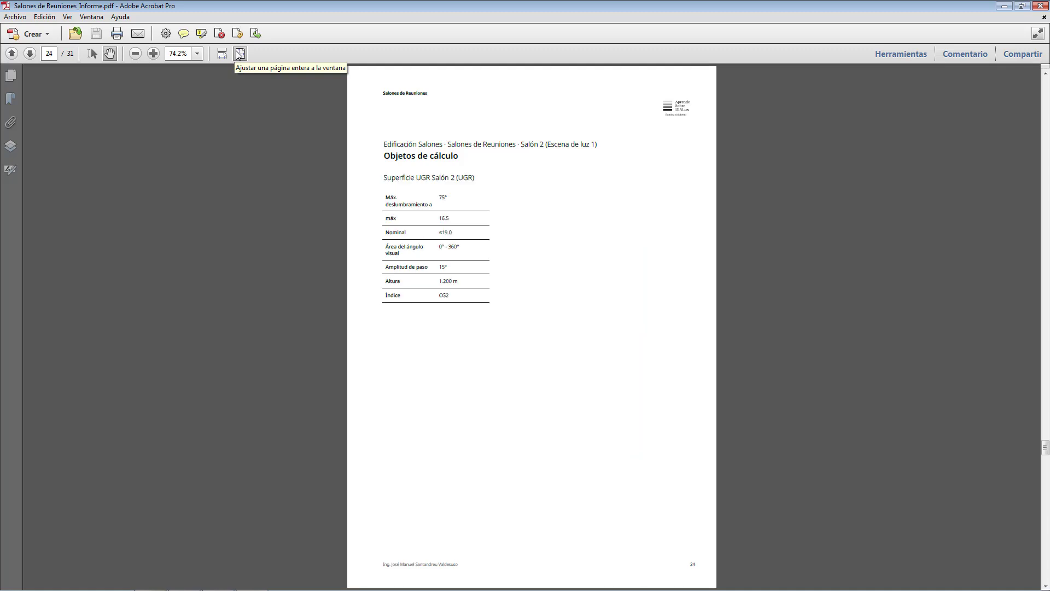
scroll(239, 54, "down", 1)
scroll(239, 54, "down", 1)
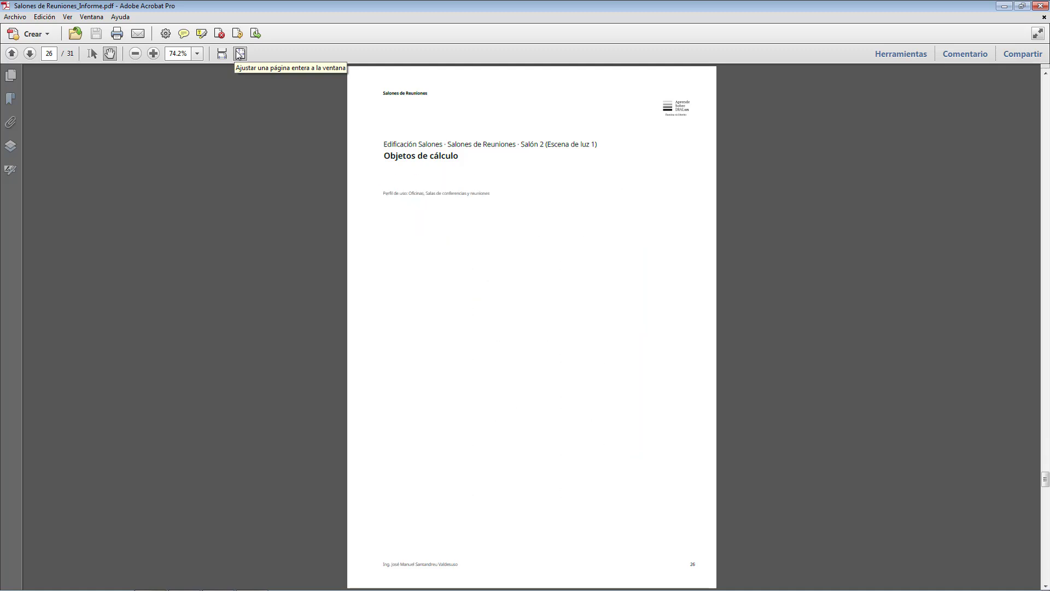
scroll(239, 54, "down", 1)
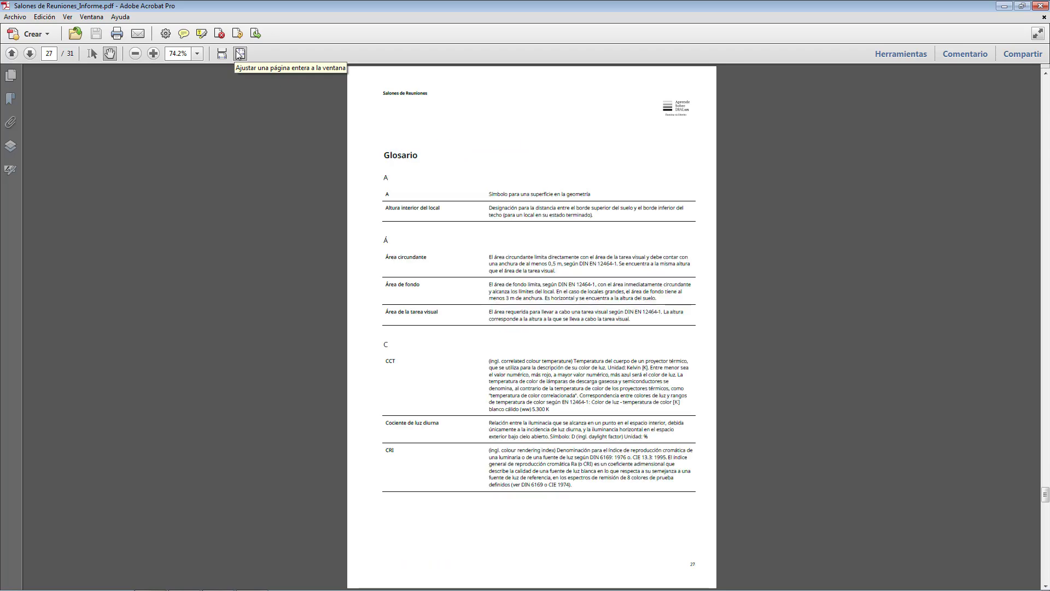